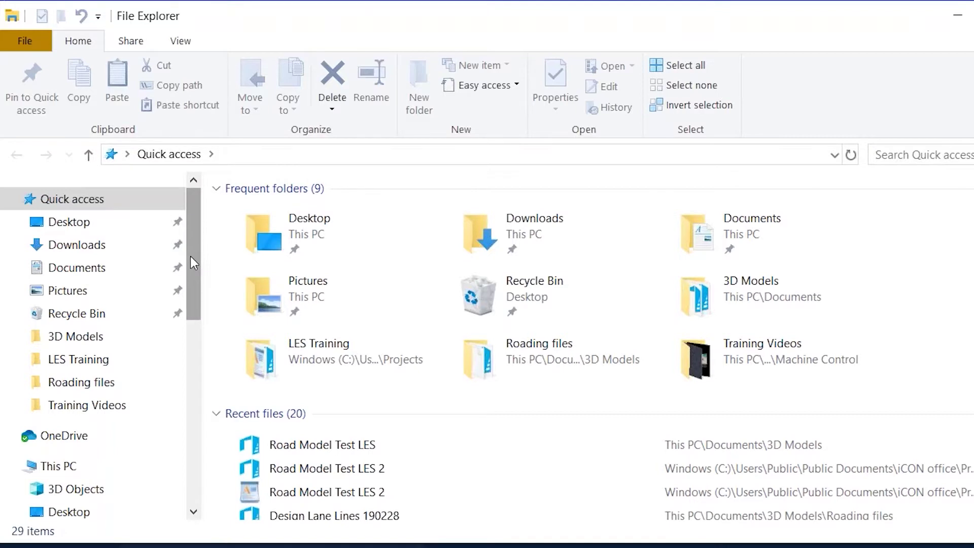
- Open the "in" folder on the ICON3DMCP80 (F:) drive
{"action": "left_click_drag", "start_coordinate": [194, 262], "coordinate": [193, 424]}
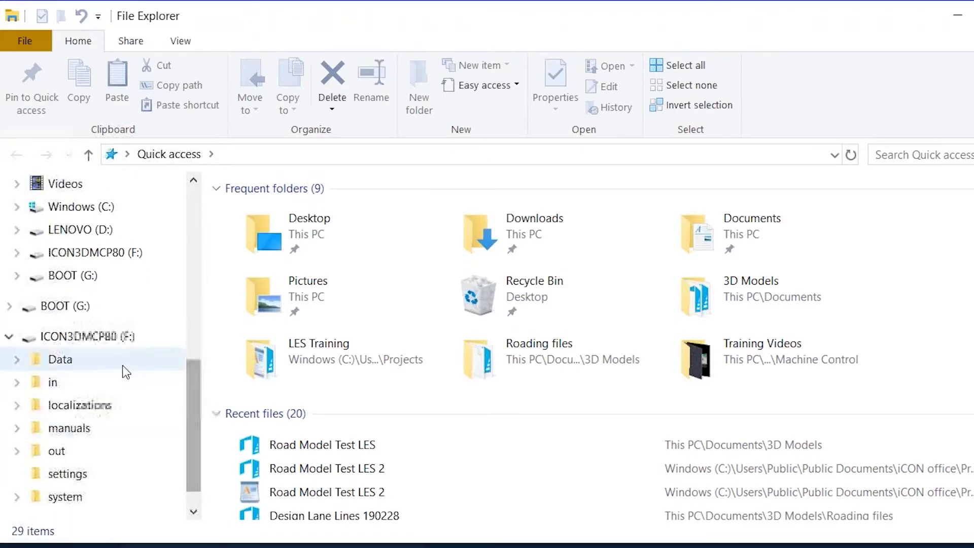
{"action": "left_click", "coordinate": [105, 338]}
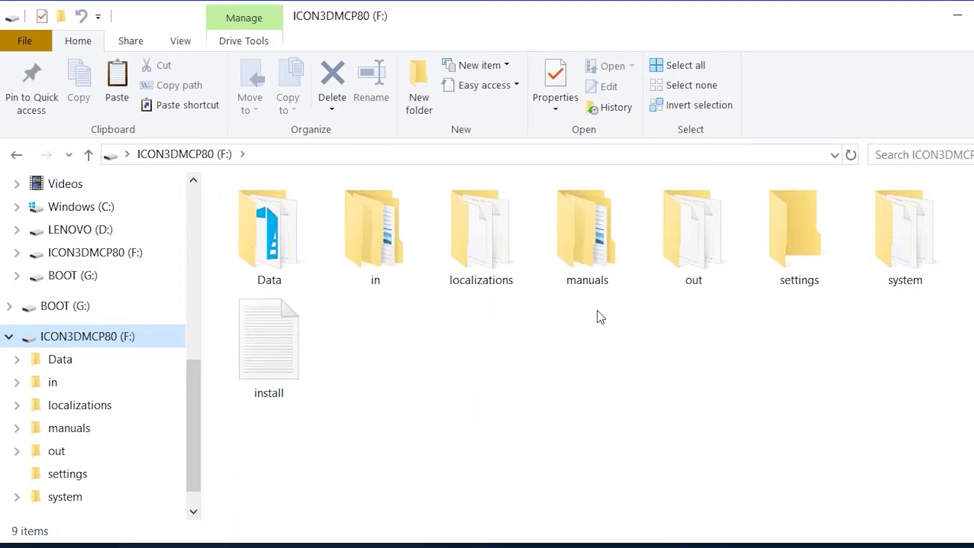
{"action": "mouse_move", "coordinate": [403, 272]}
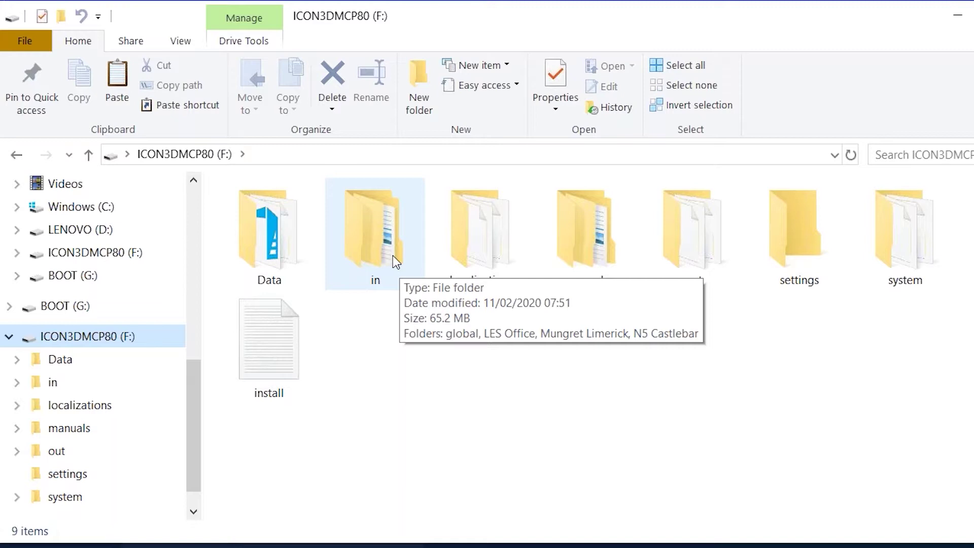
{"action": "double_click", "coordinate": [392, 255]}
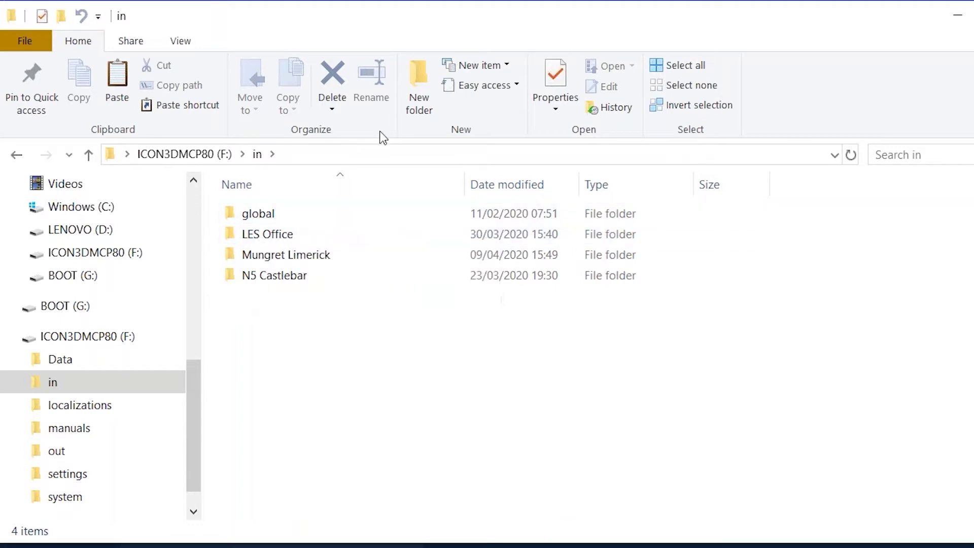
{"action": "left_click", "coordinate": [89, 155]}
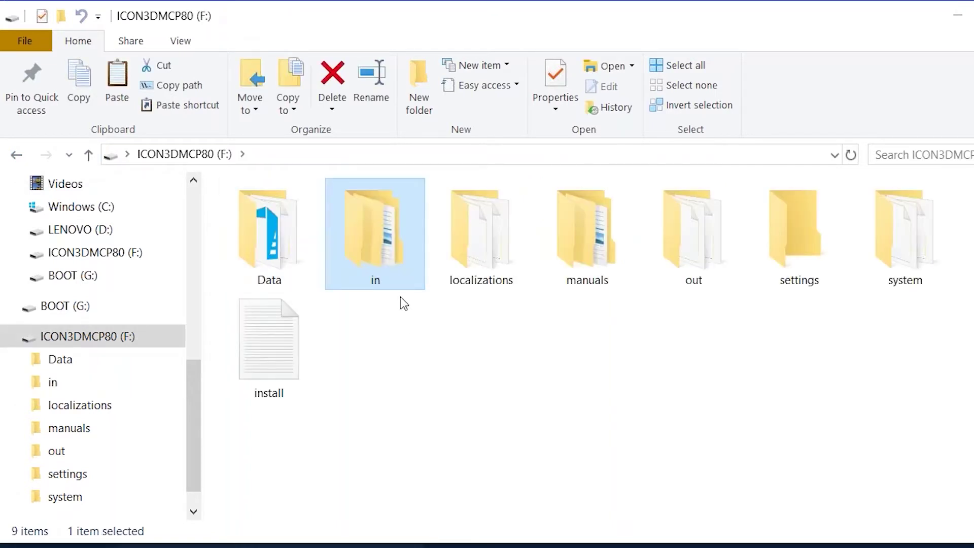
{"action": "double_click", "coordinate": [387, 267]}
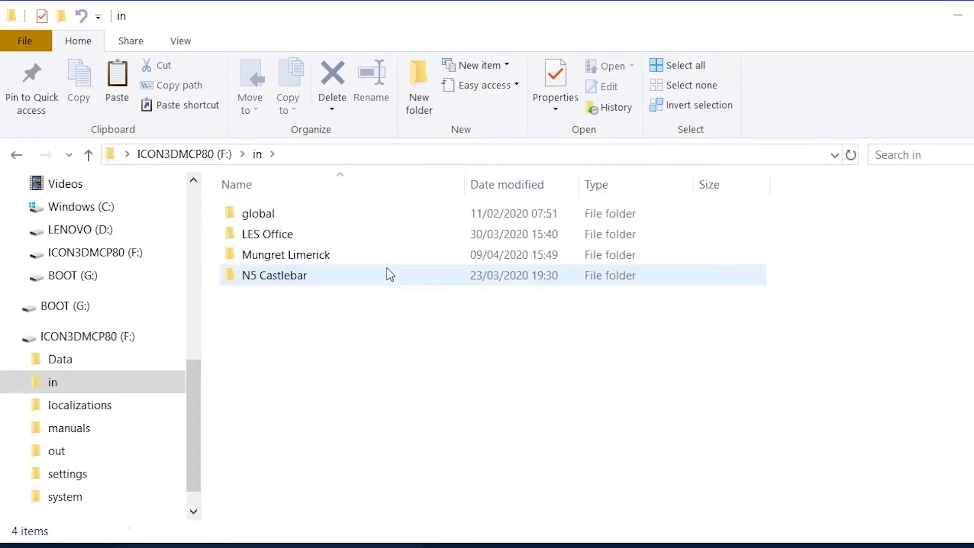
- Create a folder named "LES Test" inside the drive's "in" folder and open it
{"action": "left_click", "coordinate": [428, 99]}
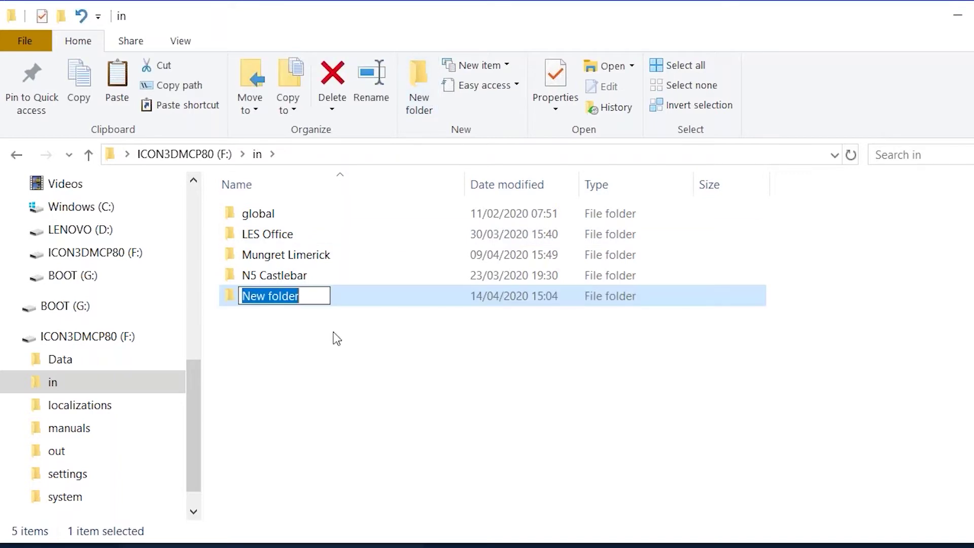
{"action": "key", "text": "Caps_Lock"}
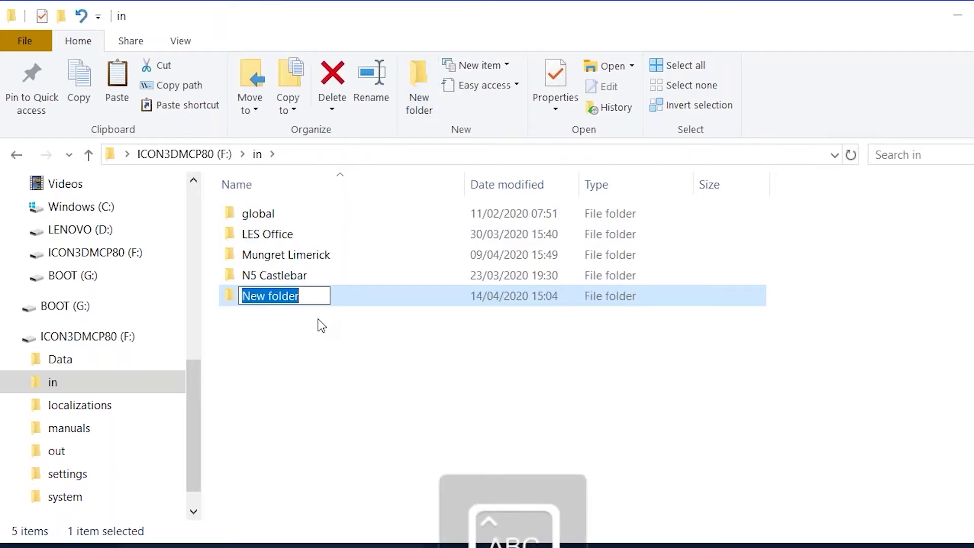
{"action": "type", "text": "L"}
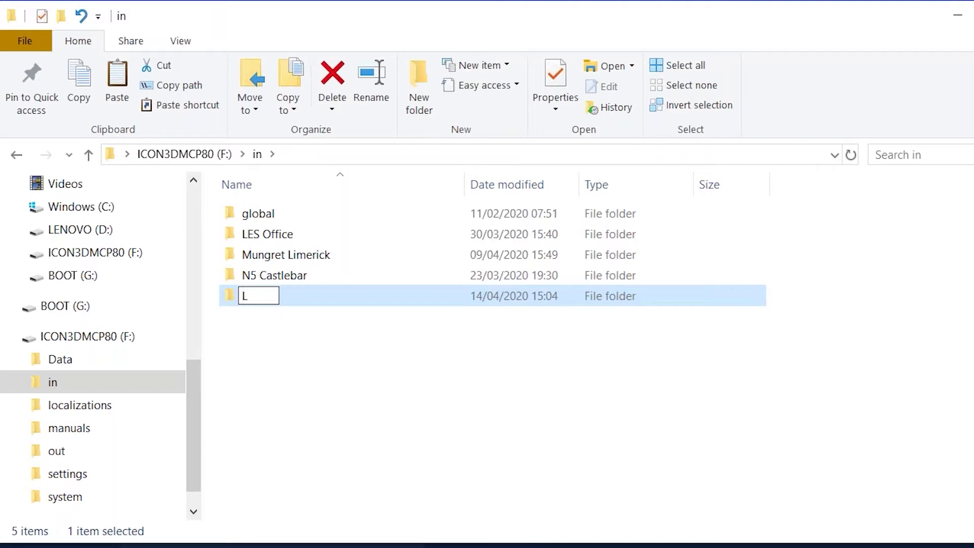
{"action": "type", "text": "ES T"}
{"action": "key", "text": "Caps_Lock"}
{"action": "type", "text": "est"}
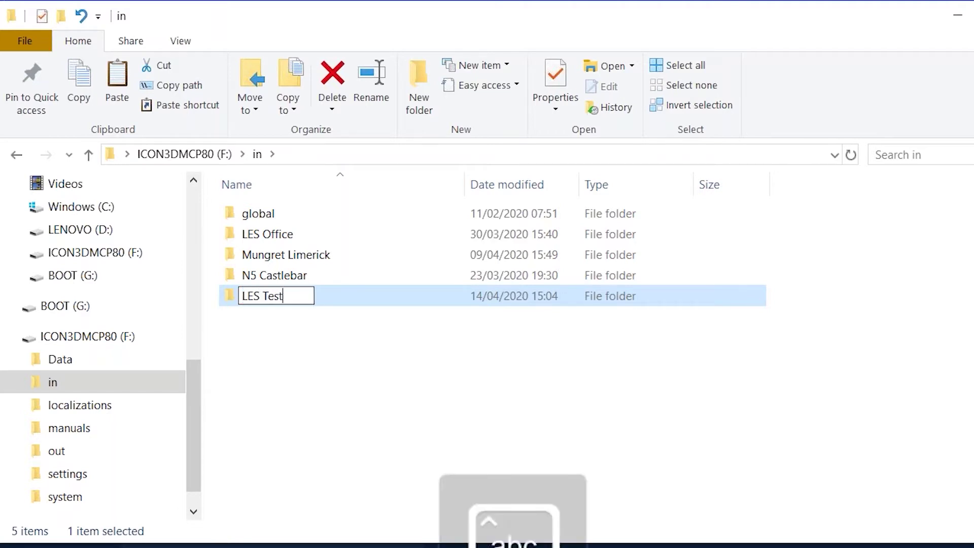
{"action": "key", "text": "Return"}
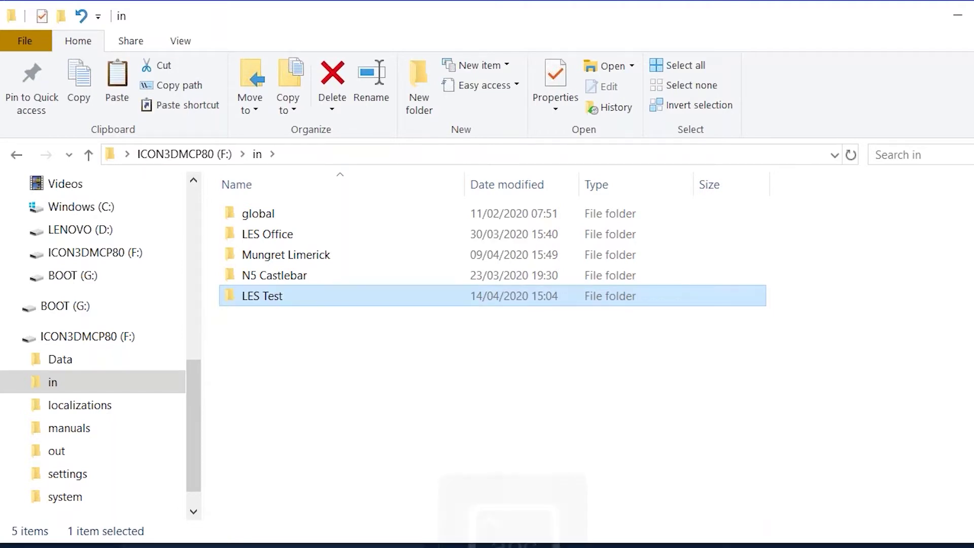
{"action": "double_click", "coordinate": [245, 301]}
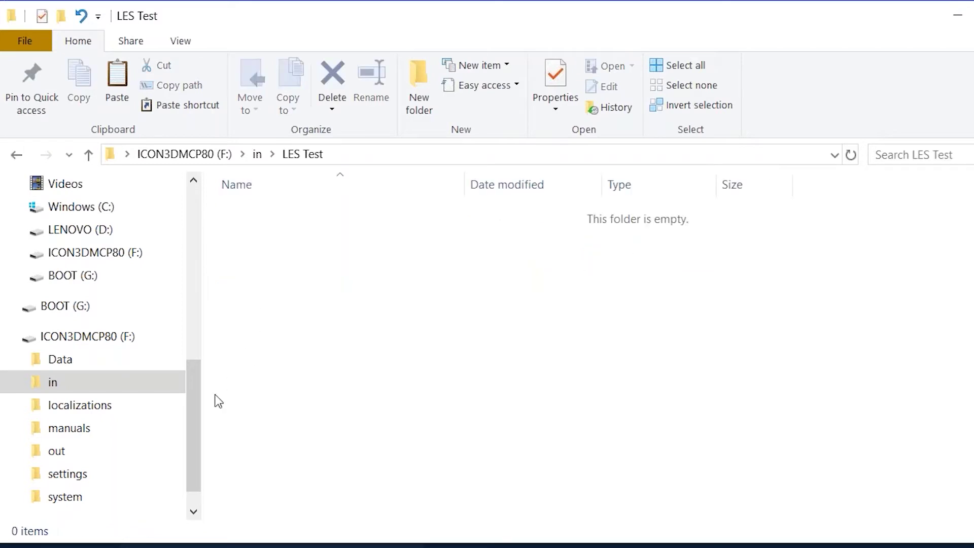
- Copy the Road Model Test LES XML file from the Road Test LES XML folder in Documents > 3D Models > Roading files
{"action": "left_click_drag", "start_coordinate": [188, 376], "coordinate": [206, 213]}
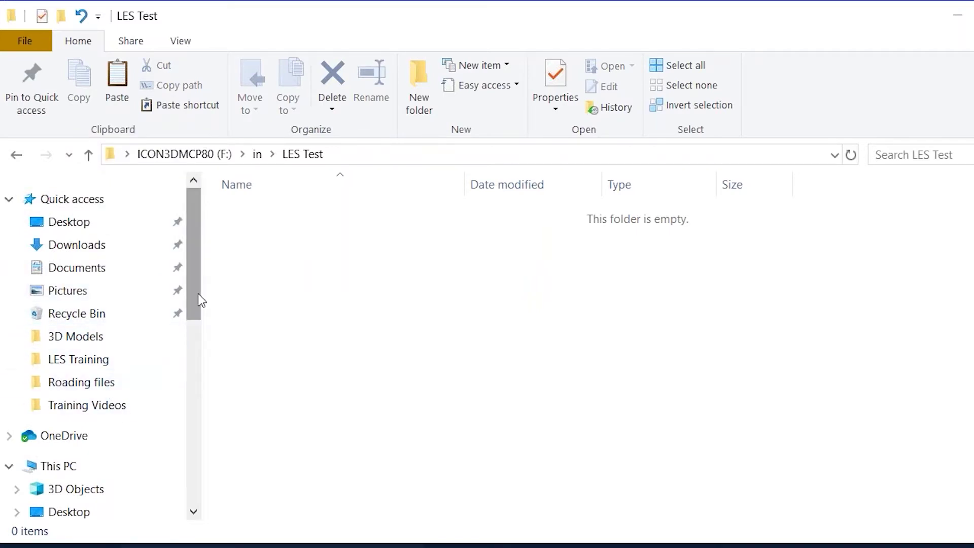
{"action": "left_click_drag", "start_coordinate": [198, 294], "coordinate": [188, 345]}
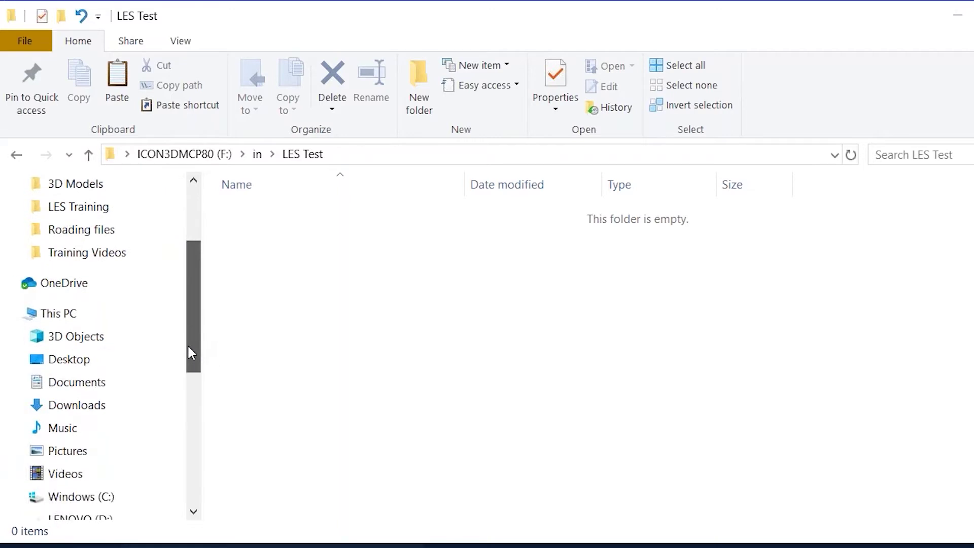
{"action": "left_click", "coordinate": [82, 359]}
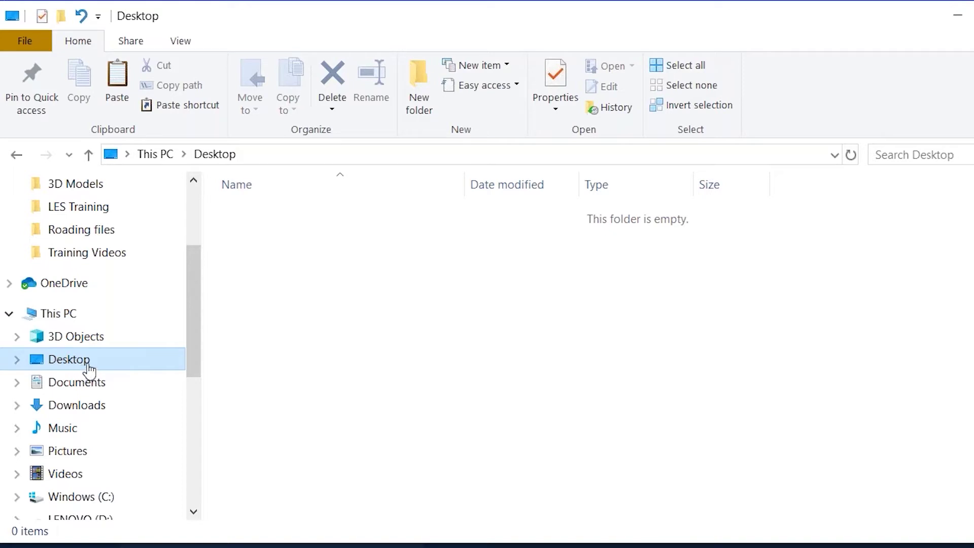
{"action": "left_click", "coordinate": [123, 380]}
{"action": "double_click", "coordinate": [264, 218]}
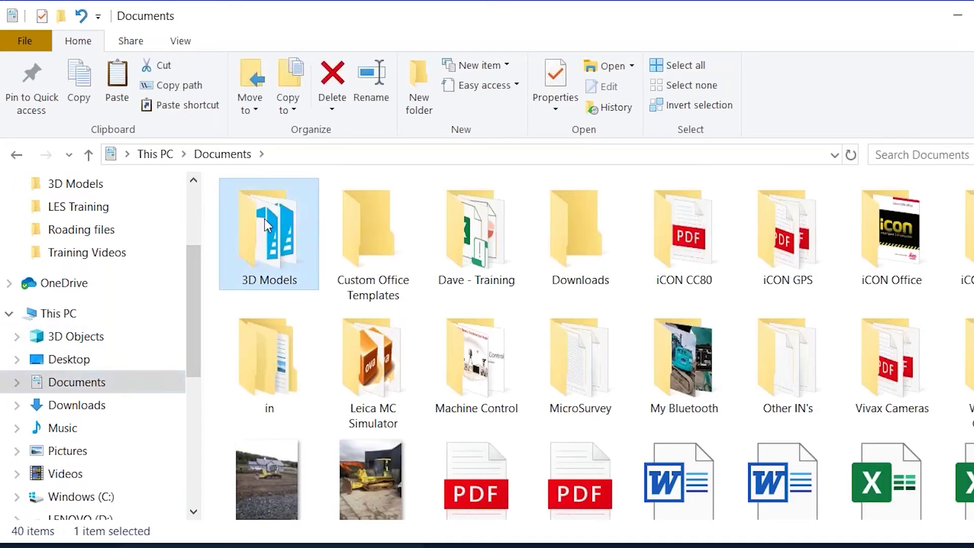
{"action": "double_click", "coordinate": [307, 213]}
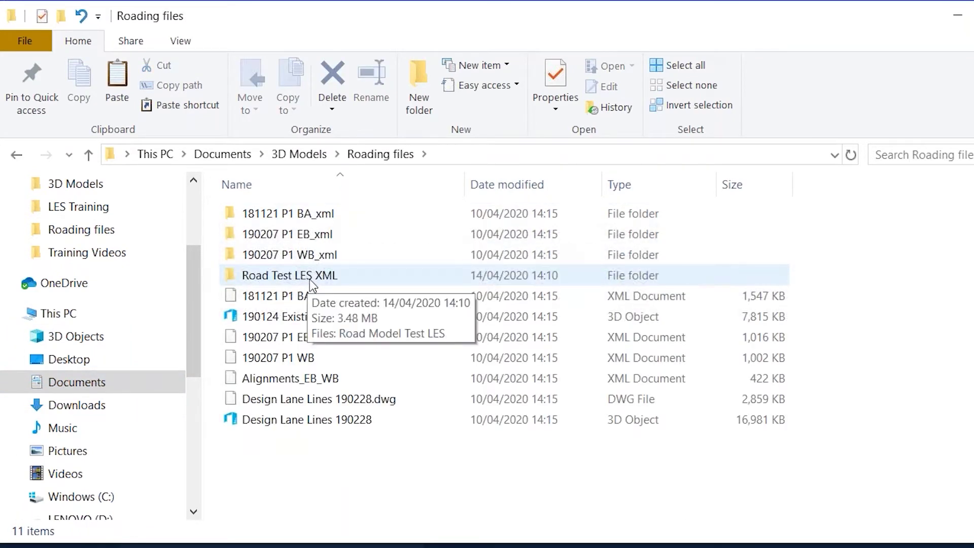
{"action": "double_click", "coordinate": [311, 276]}
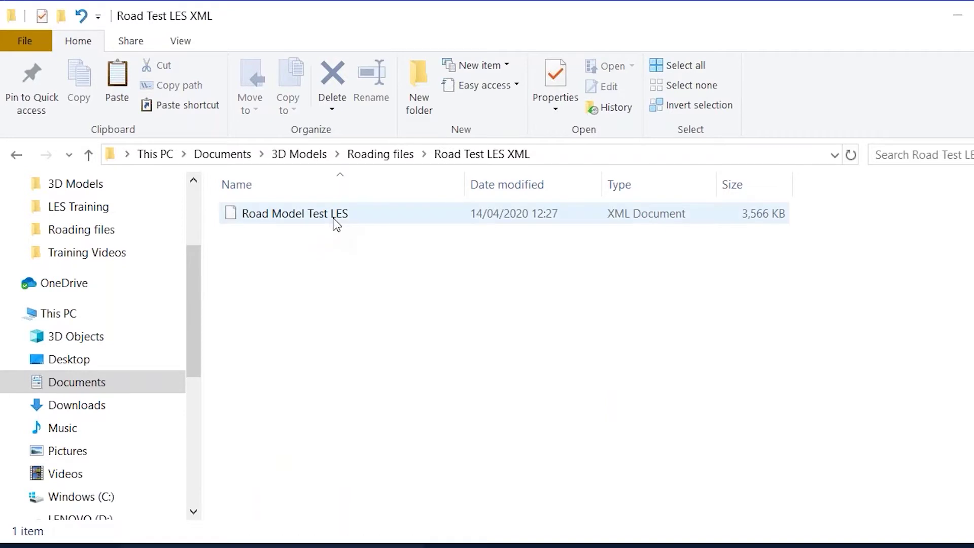
{"action": "left_click", "coordinate": [335, 220]}
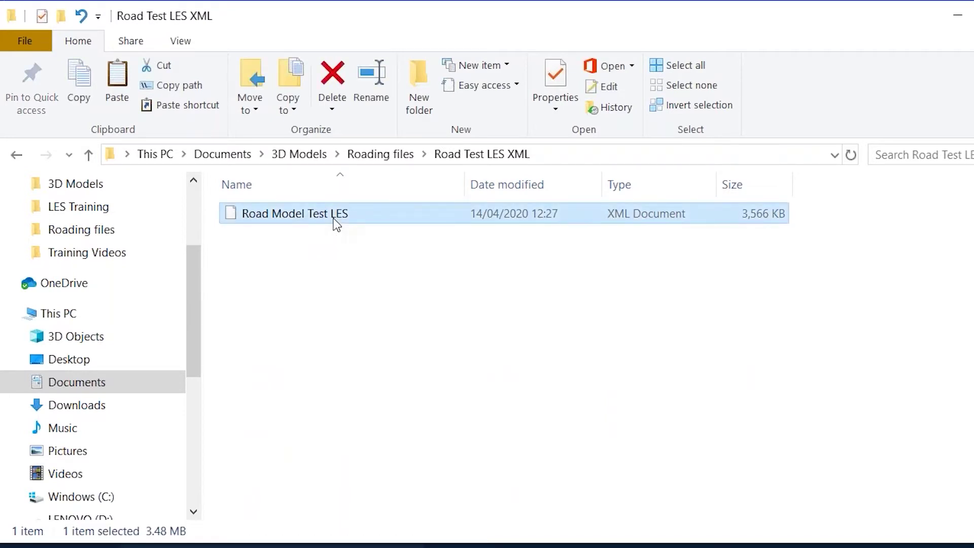
{"action": "right_click", "coordinate": [334, 221]}
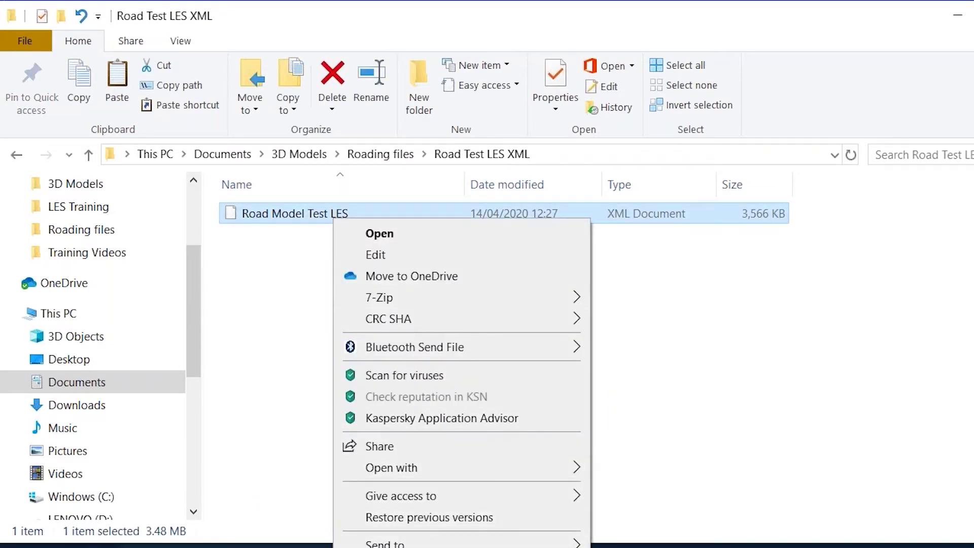
{"action": "key", "text": "Escape"}
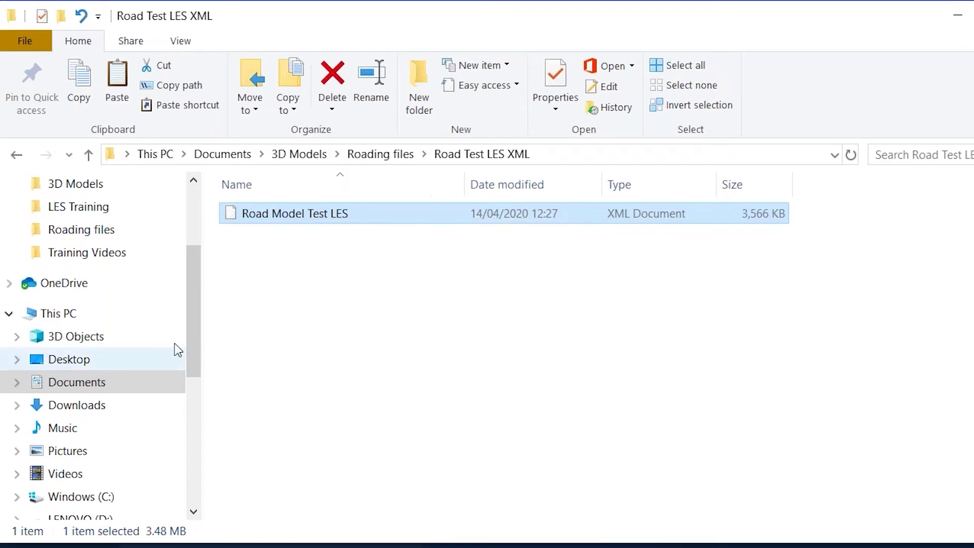
- Paste the copied Road Model Test LES XML file into the LES Test folder in "in" on the ICON3DMCP80 (F:) drive
{"action": "left_click_drag", "start_coordinate": [190, 324], "coordinate": [189, 452]}
{"action": "left_click", "coordinate": [92, 342]}
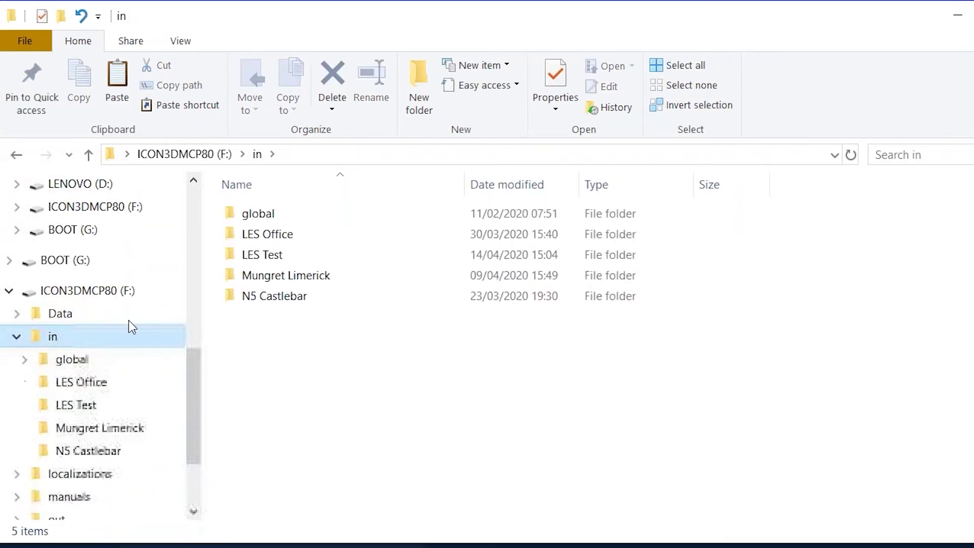
{"action": "double_click", "coordinate": [246, 258]}
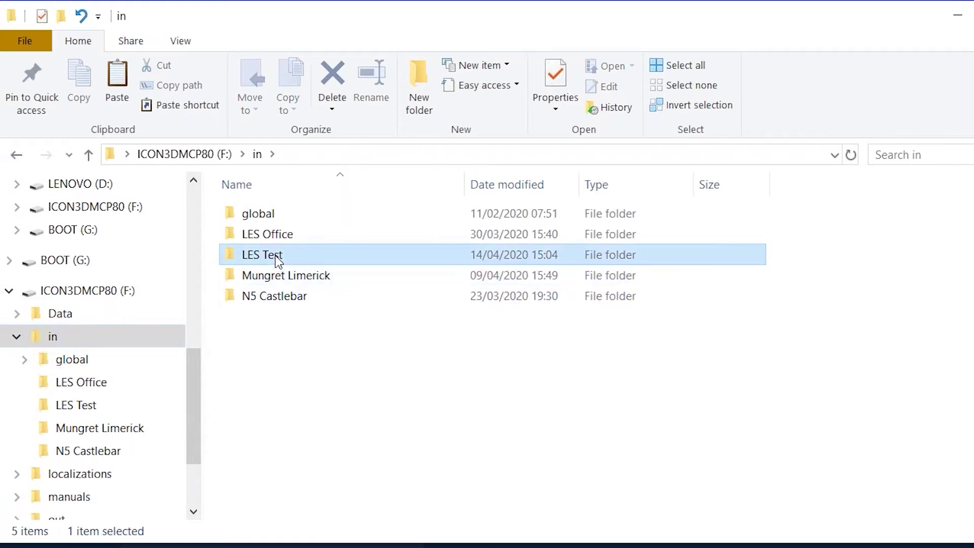
{"action": "right_click", "coordinate": [312, 242]}
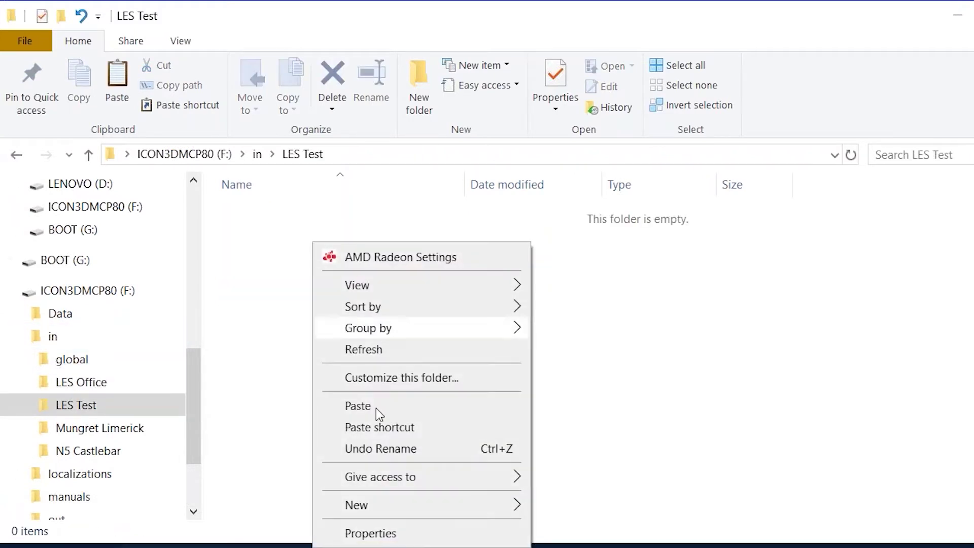
{"action": "left_click", "coordinate": [365, 412]}
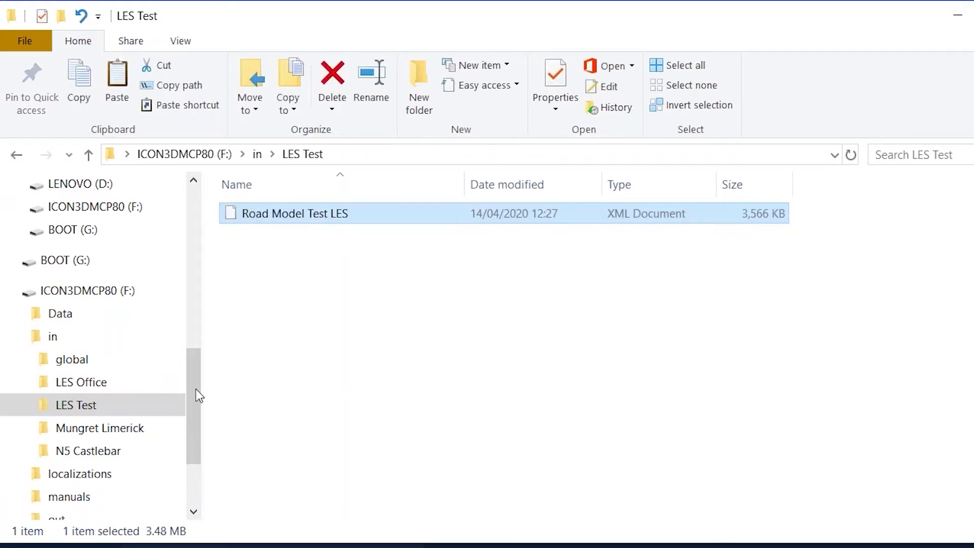
- Copy the Road Model Test LES 3D Object file from the 3D Models folder in Documents
{"action": "left_click_drag", "start_coordinate": [190, 388], "coordinate": [197, 221]}
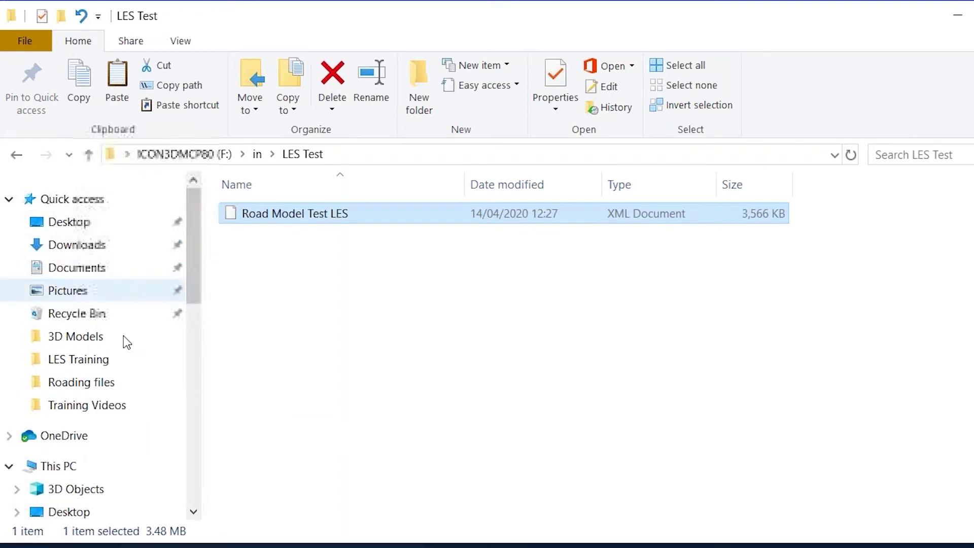
{"action": "left_click", "coordinate": [194, 511]}
{"action": "left_click", "coordinate": [154, 495]}
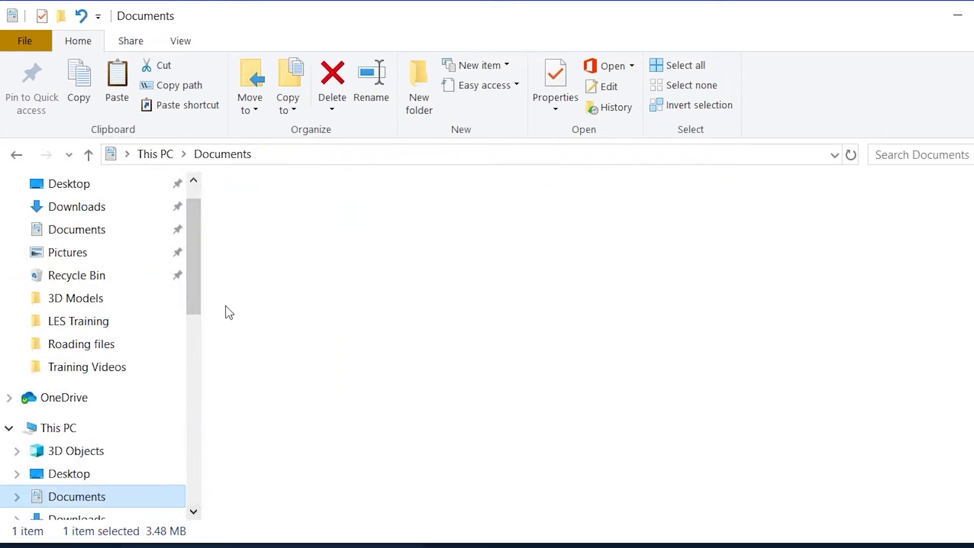
{"action": "double_click", "coordinate": [275, 230]}
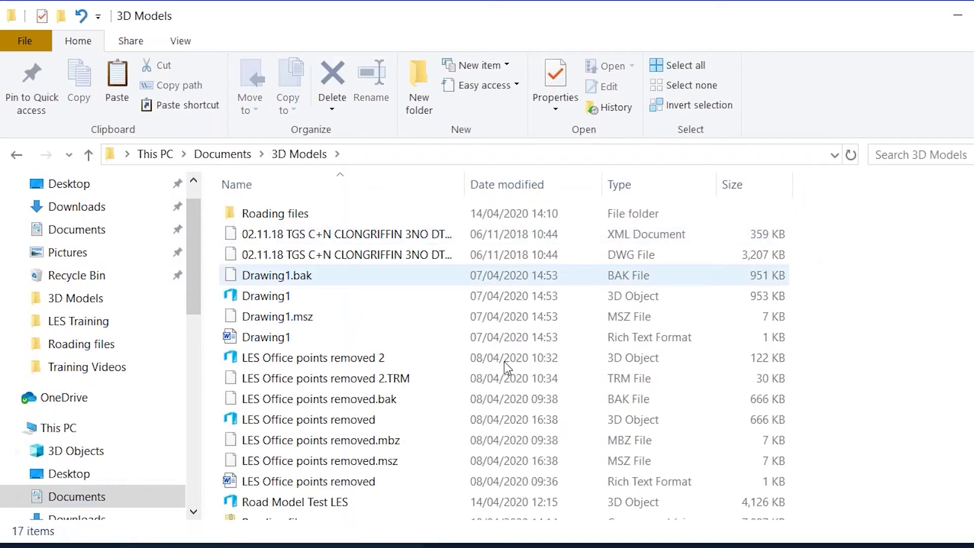
{"action": "left_click", "coordinate": [335, 503]}
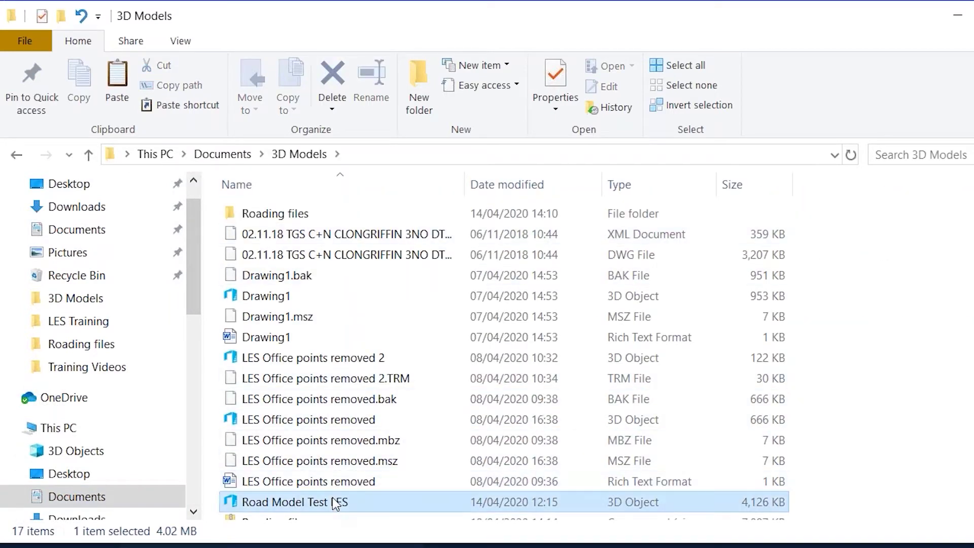
{"action": "right_click", "coordinate": [334, 504]}
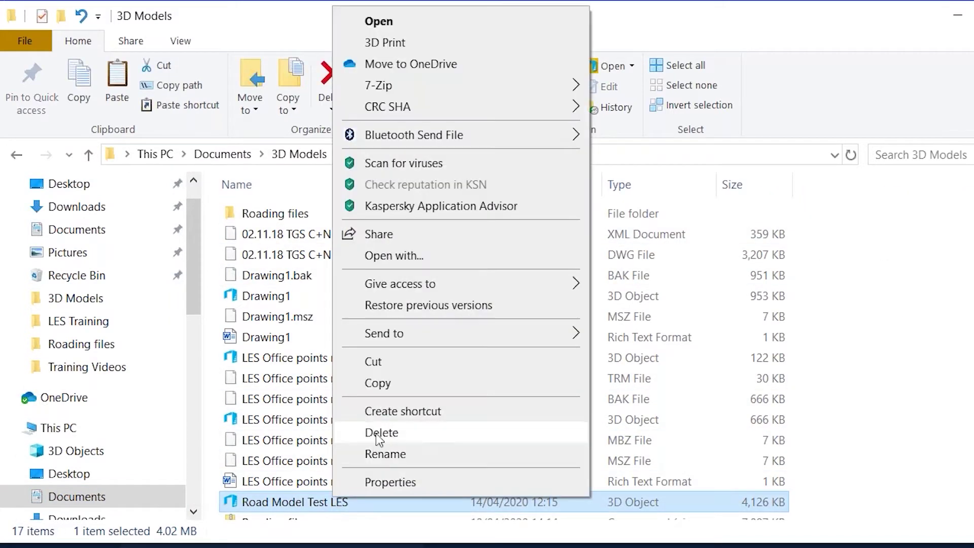
{"action": "left_click", "coordinate": [391, 391]}
- Paste the copied Road Model Test LES 3D Object file into the LES Test folder inside "in" on the ICON3DMCP80 (F:) drive
{"action": "left_click_drag", "start_coordinate": [193, 289], "coordinate": [199, 484]}
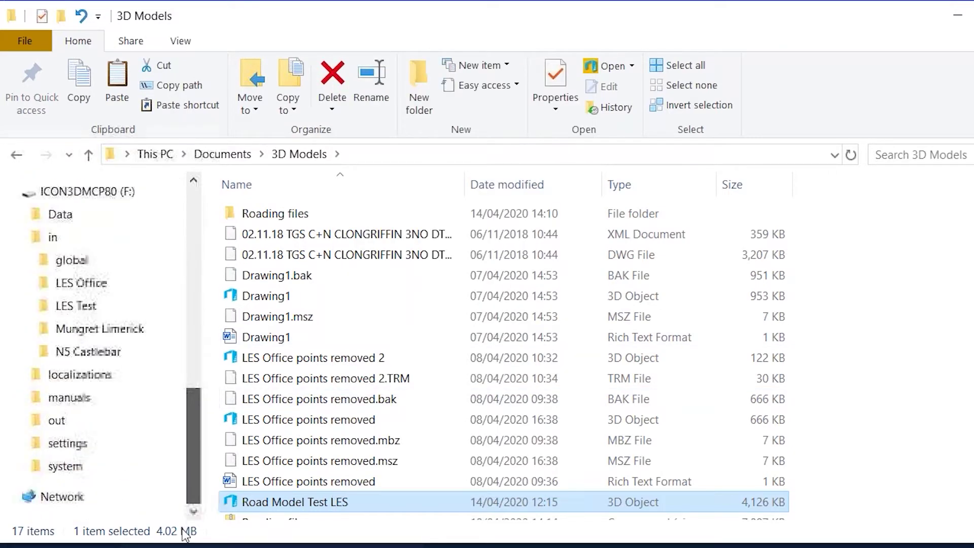
{"action": "left_click", "coordinate": [103, 197]}
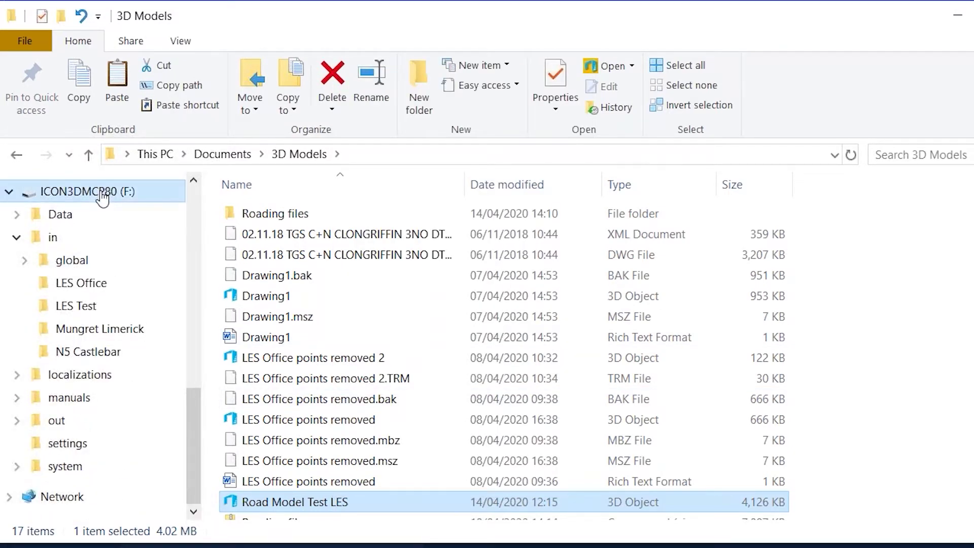
{"action": "double_click", "coordinate": [398, 224]}
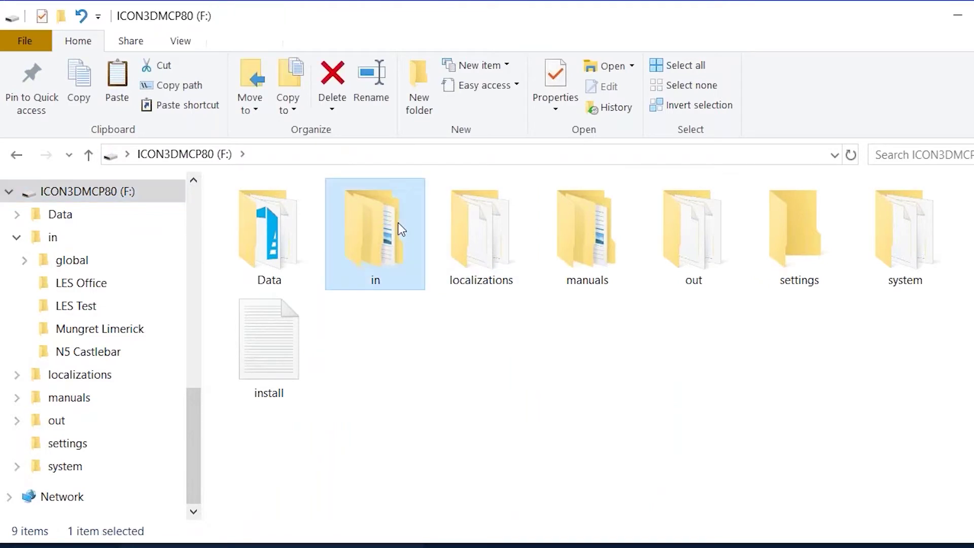
{"action": "double_click", "coordinate": [319, 260]}
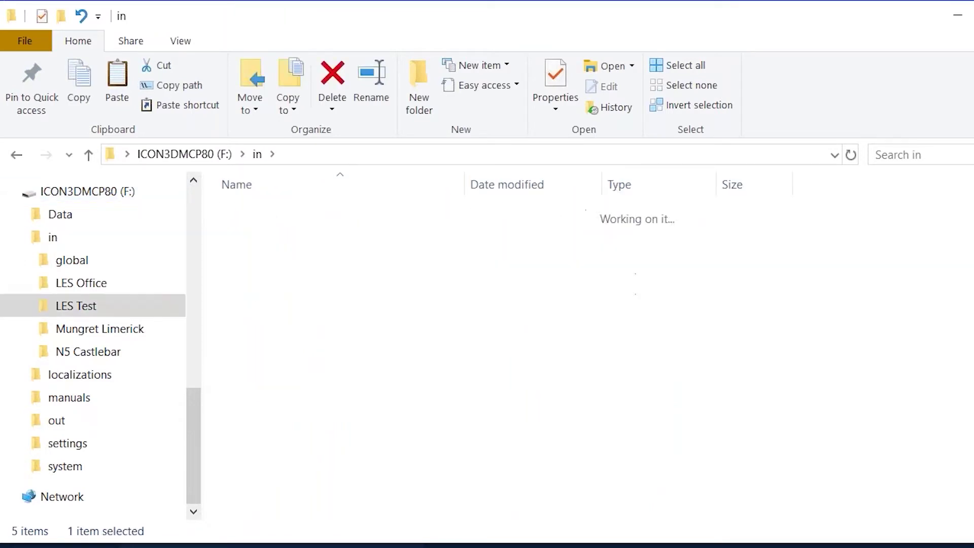
{"action": "right_click", "coordinate": [317, 256]}
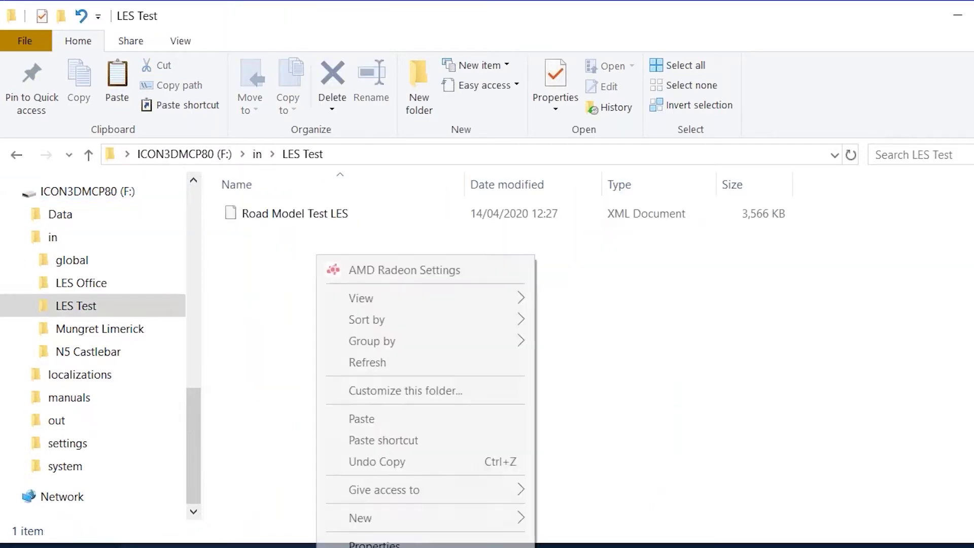
{"action": "left_click", "coordinate": [364, 422]}
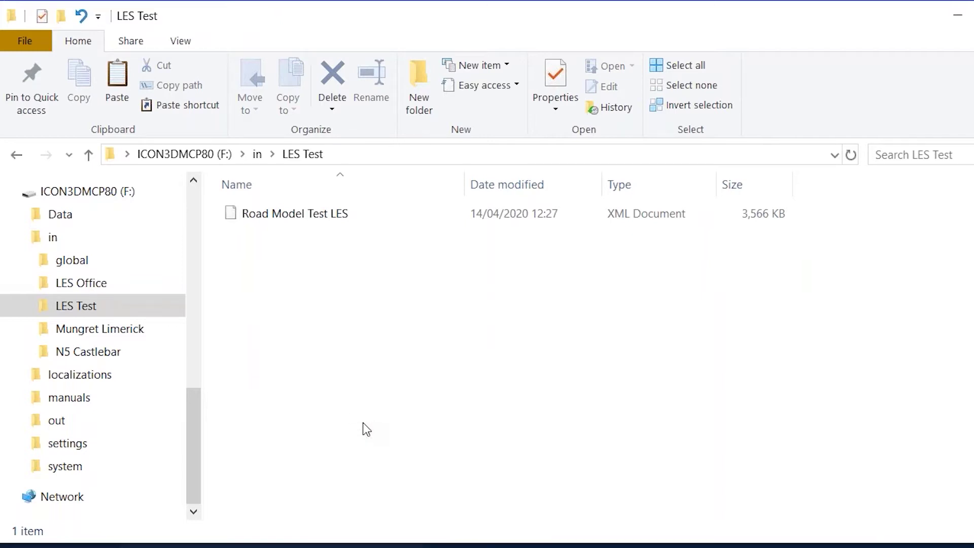
{"action": "left_click", "coordinate": [658, 328]}
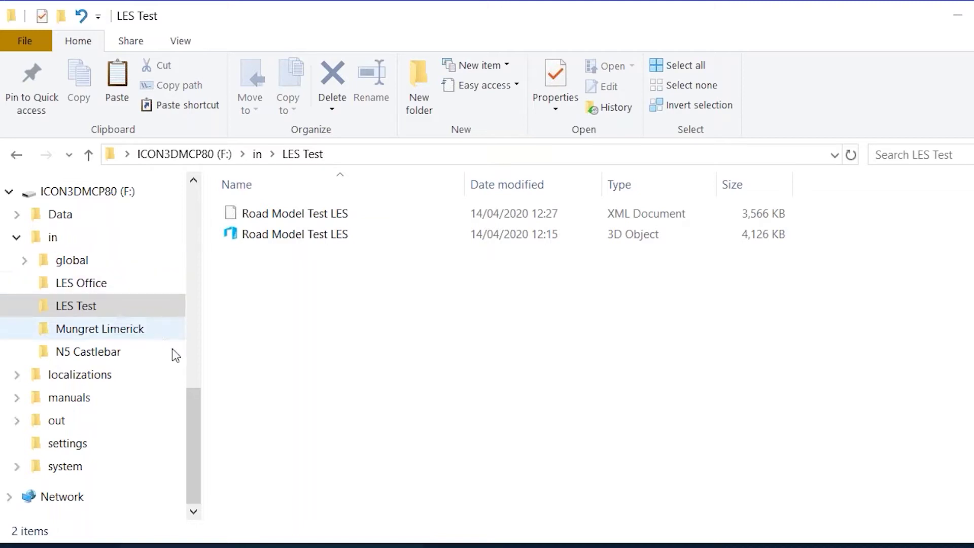
- Examine the localization files in the "global" folder inside "in", and return to the "in" folder
{"action": "left_click_drag", "start_coordinate": [196, 411], "coordinate": [198, 391]}
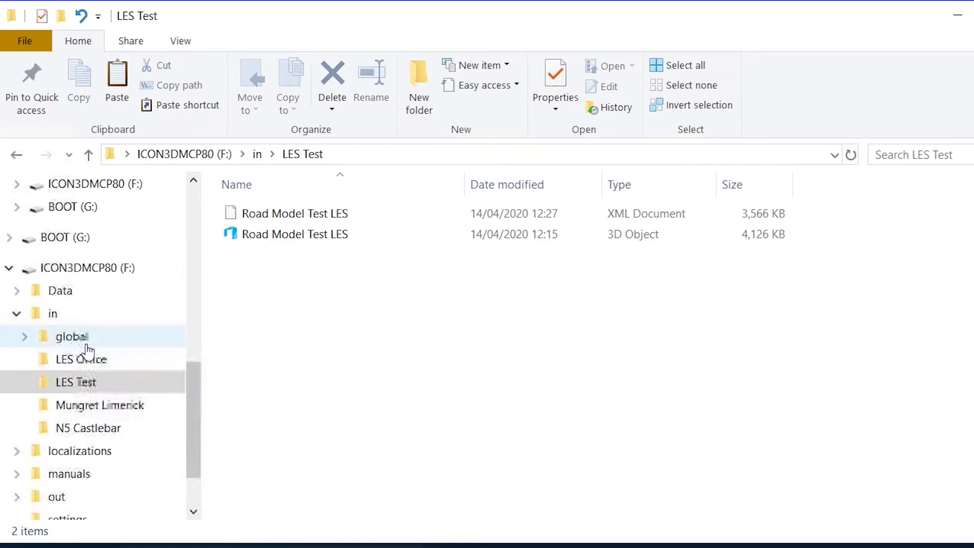
{"action": "left_click", "coordinate": [88, 155]}
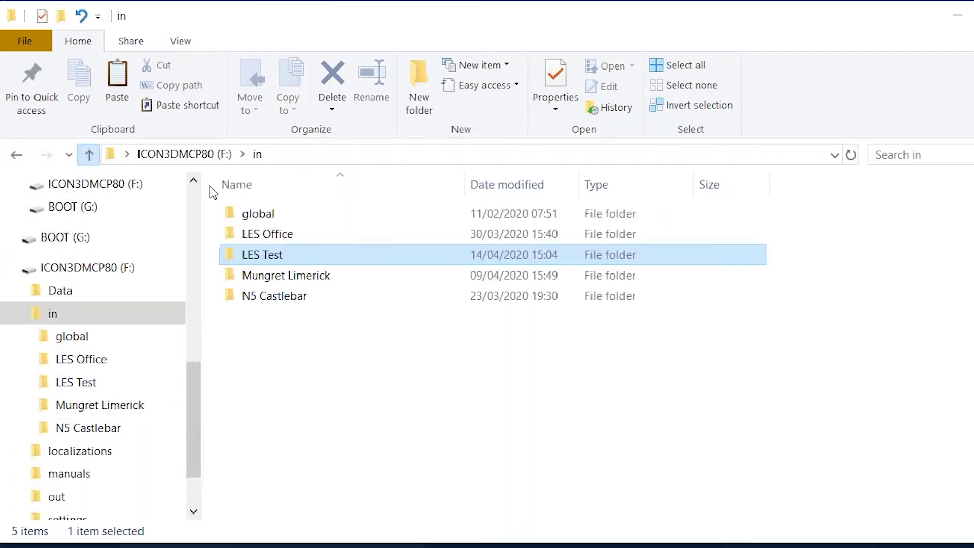
{"action": "double_click", "coordinate": [264, 218]}
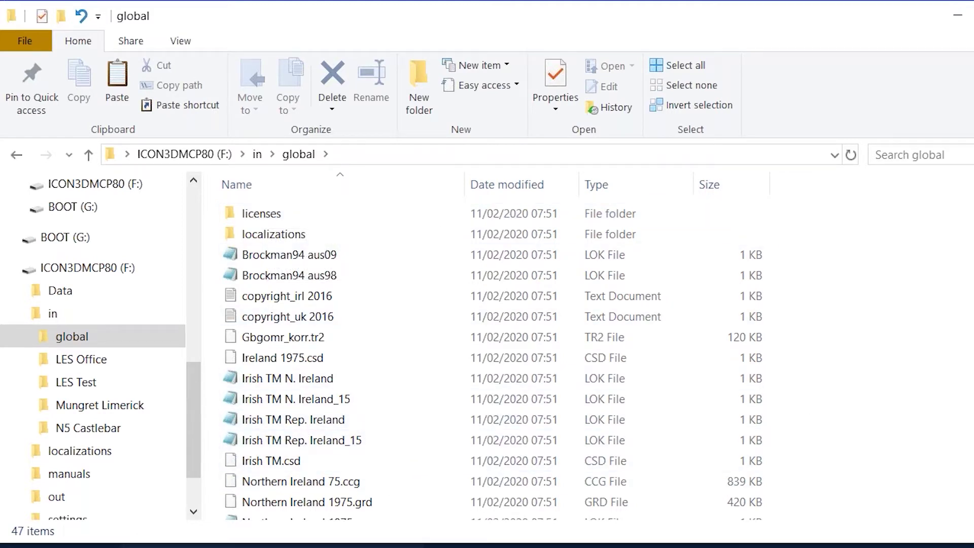
{"action": "scroll", "coordinate": [863, 218], "scroll_direction": "down", "scroll_amount": 9}
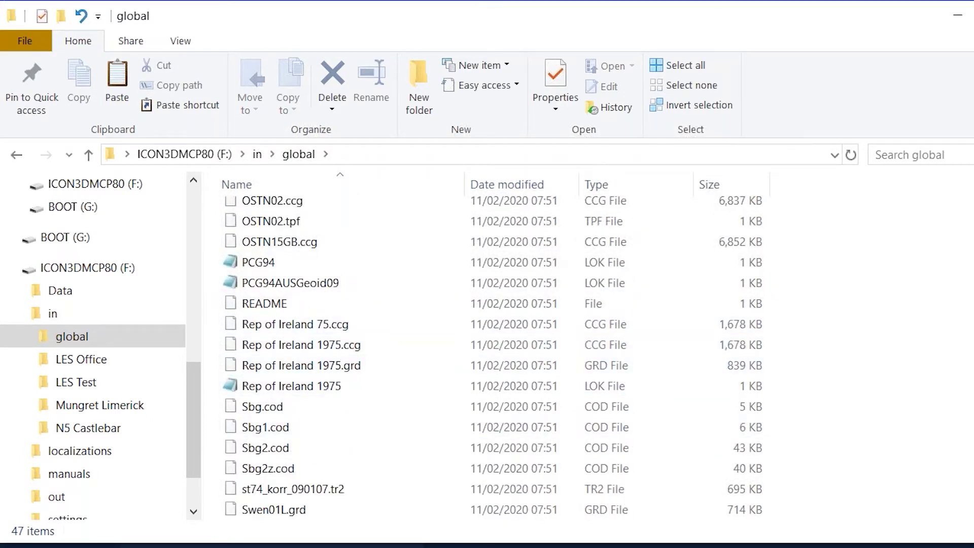
{"action": "scroll", "coordinate": [801, 431], "scroll_direction": "up", "scroll_amount": 10}
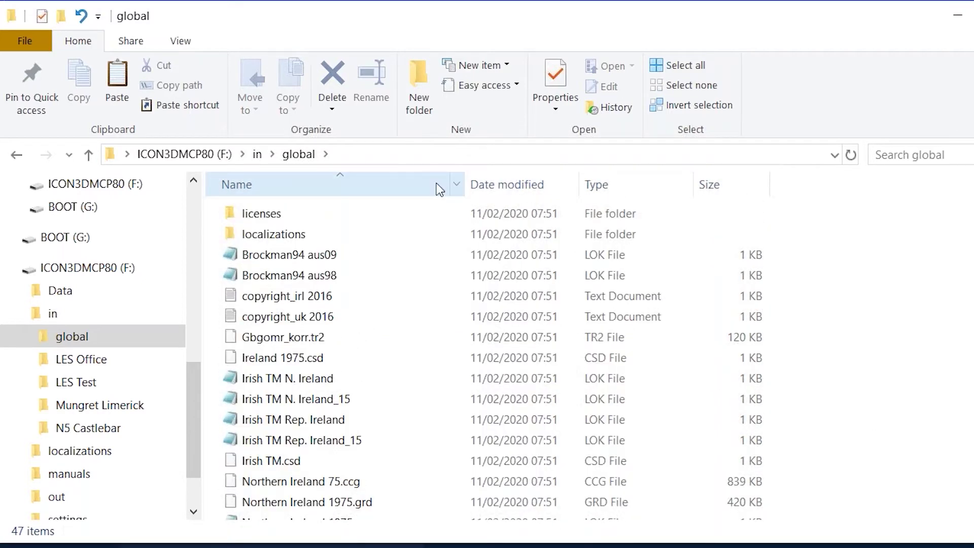
{"action": "left_click", "coordinate": [16, 156]}
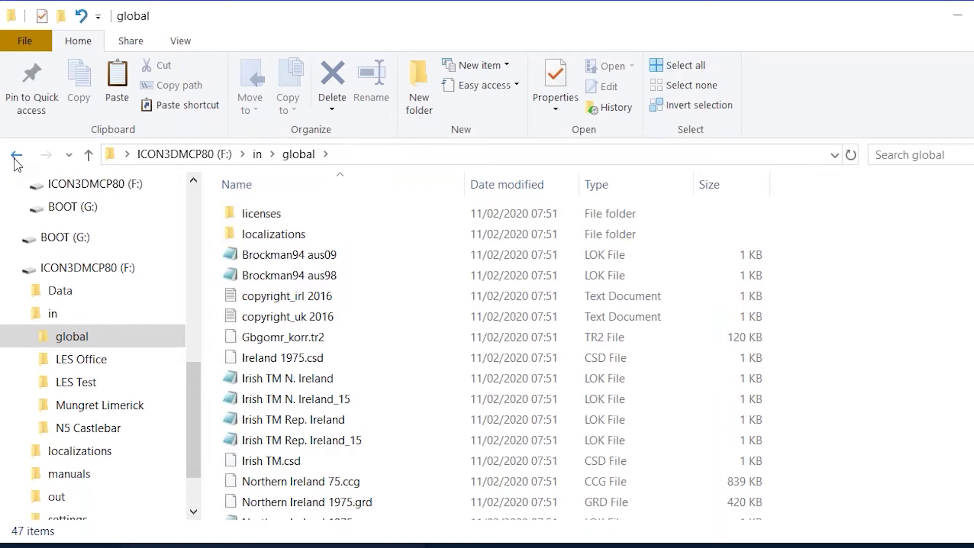
- Check the road model files in the LES Test folder and return to the "in" folder
{"action": "double_click", "coordinate": [261, 255]}
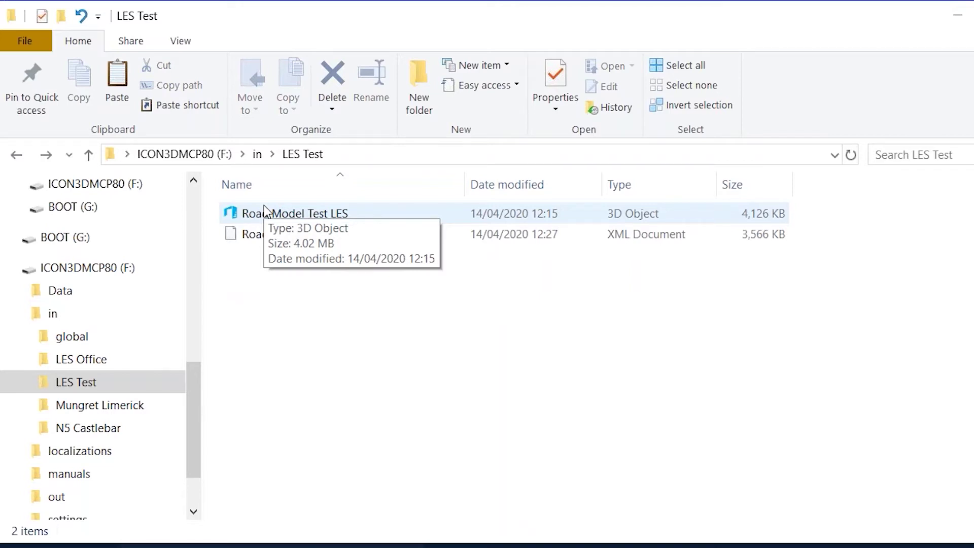
{"action": "left_click", "coordinate": [17, 155]}
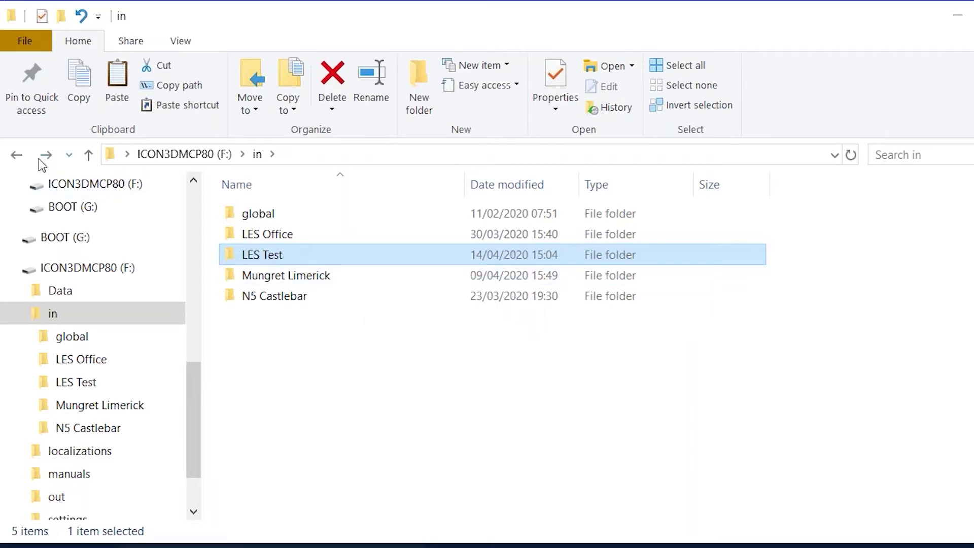
{"action": "left_click", "coordinate": [16, 155]}
{"action": "key", "text": "Return"}
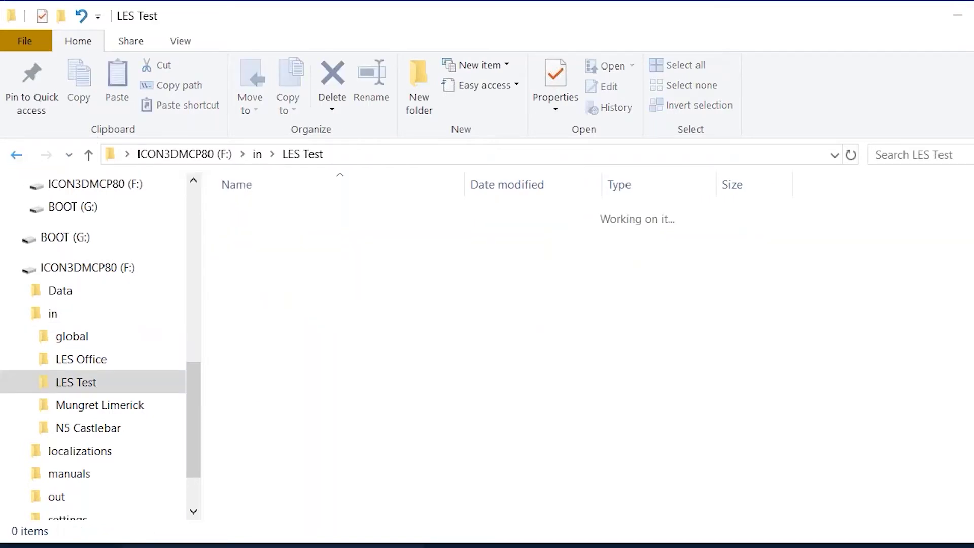
{"action": "left_click", "coordinate": [17, 155]}
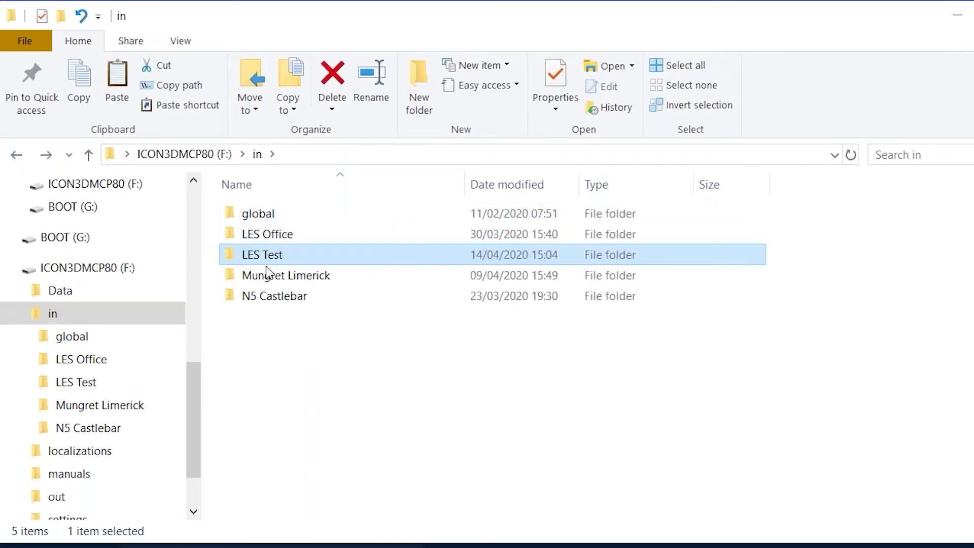
- Inspect the contents of the N5 Castlebar and Mungret Limerick project folders, and return to the "in" folder
{"action": "double_click", "coordinate": [263, 299]}
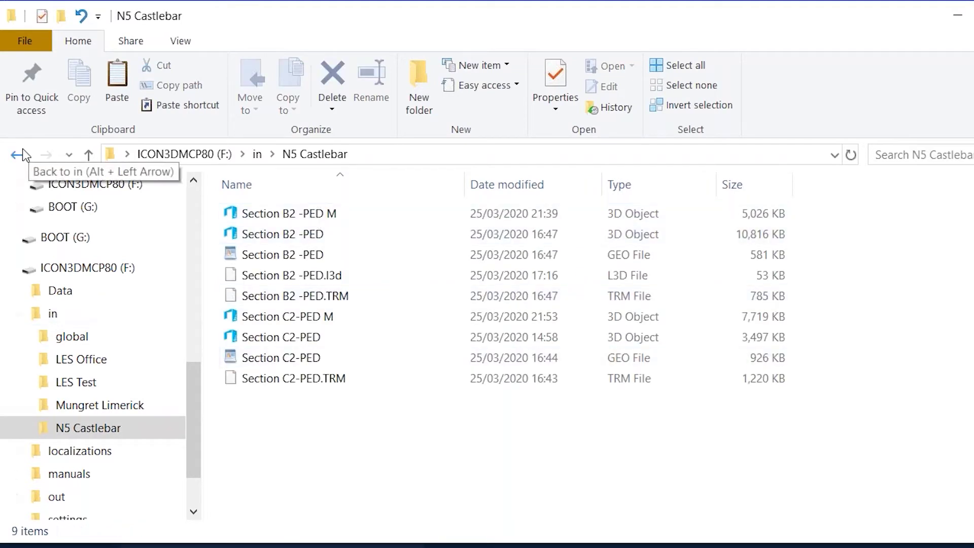
{"action": "left_click", "coordinate": [17, 155]}
{"action": "left_click", "coordinate": [273, 276]}
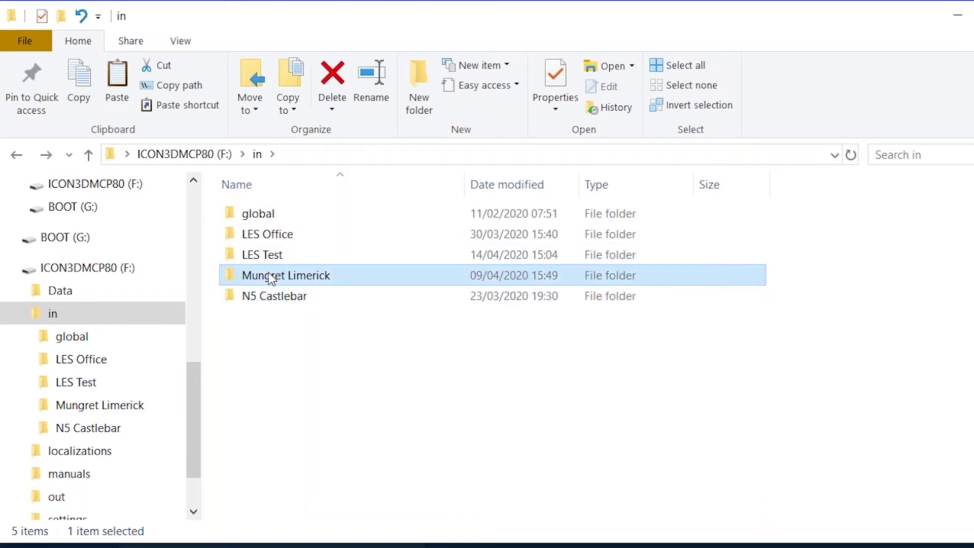
{"action": "double_click", "coordinate": [271, 278]}
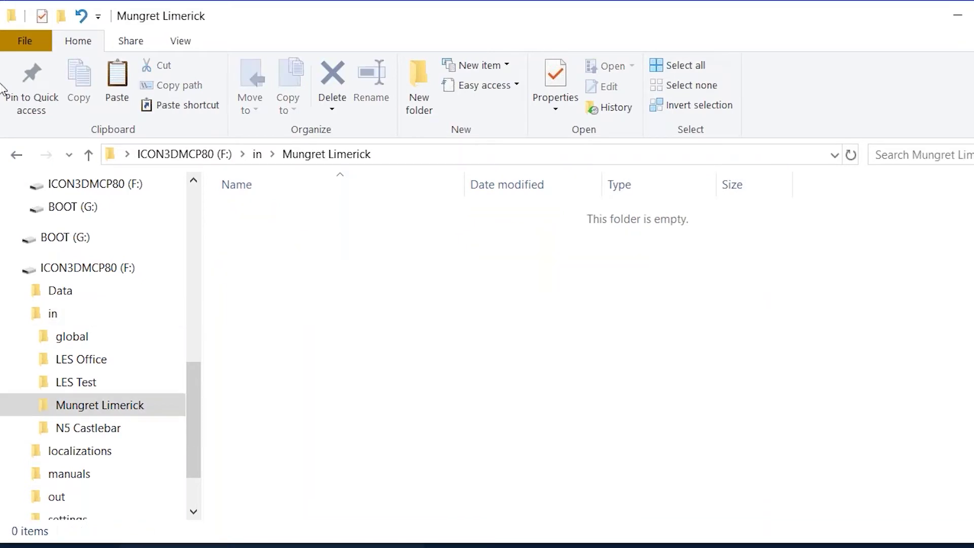
{"action": "left_click", "coordinate": [17, 154]}
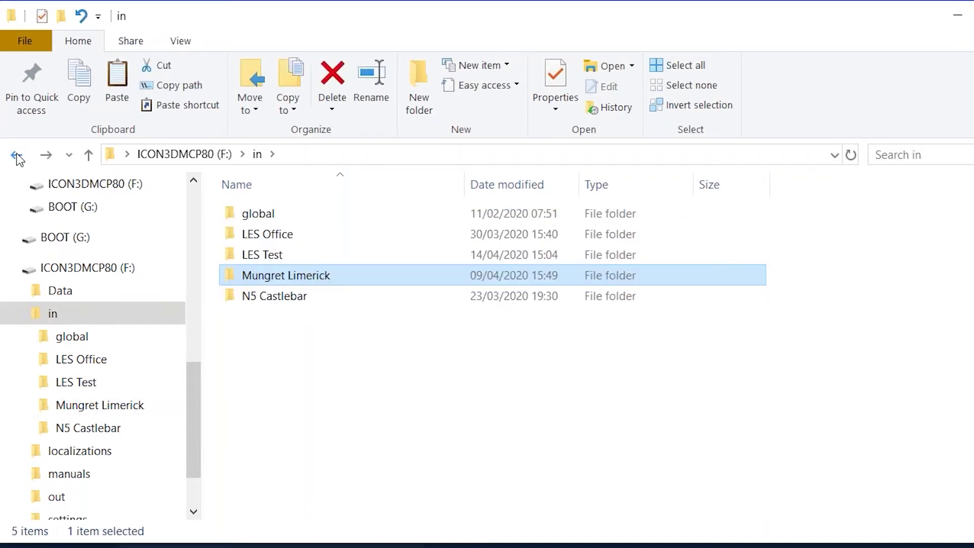
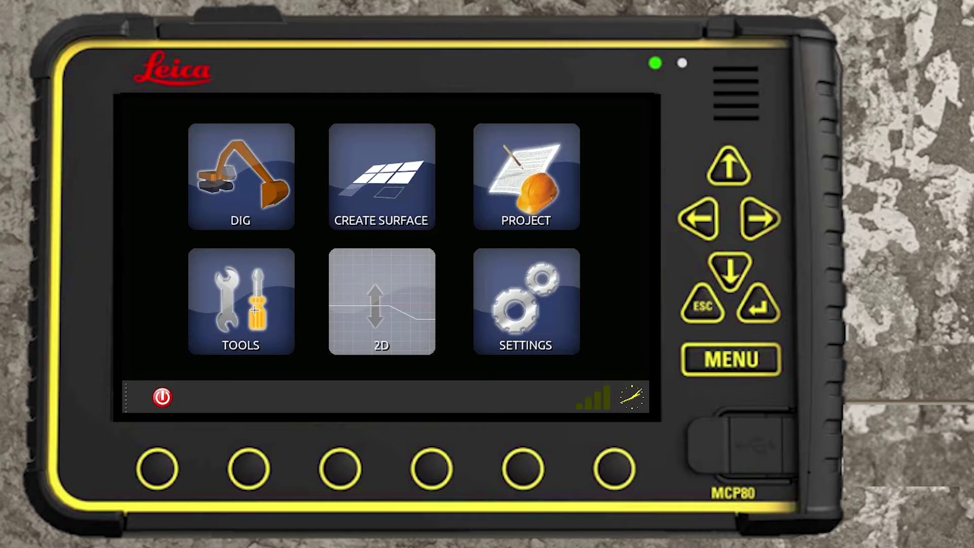
{"action": "left_click", "coordinate": [254, 310]}
{"action": "left_click", "coordinate": [249, 278]}
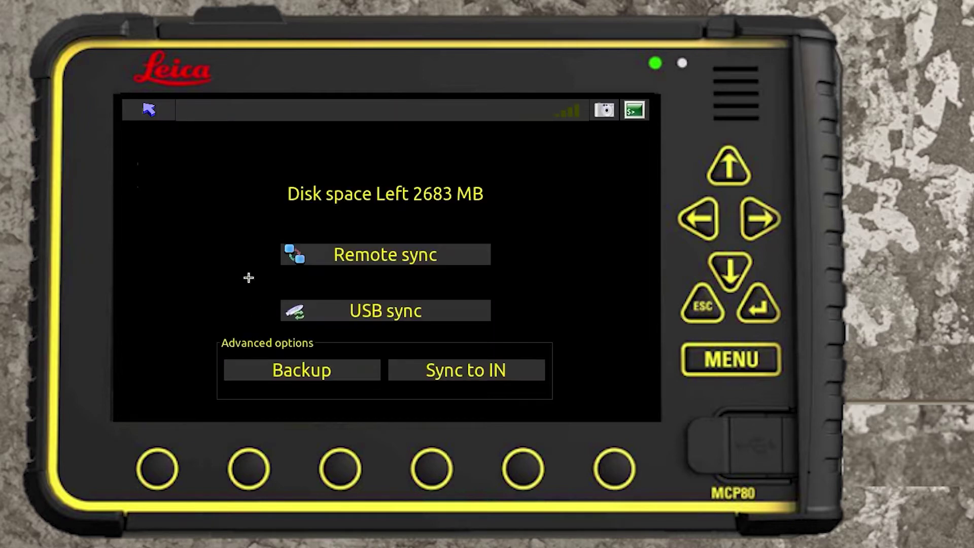
{"action": "left_click", "coordinate": [153, 120]}
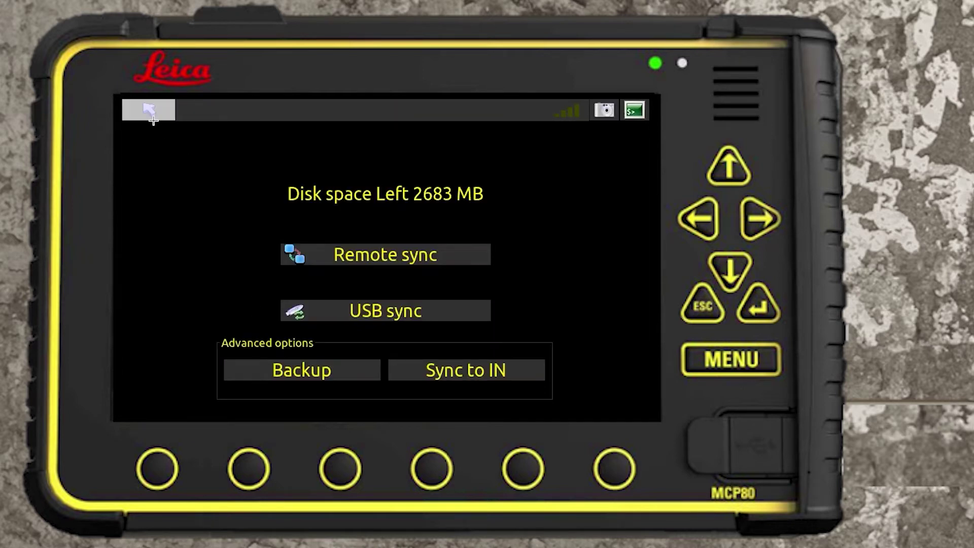
{"action": "left_click", "coordinate": [153, 120]}
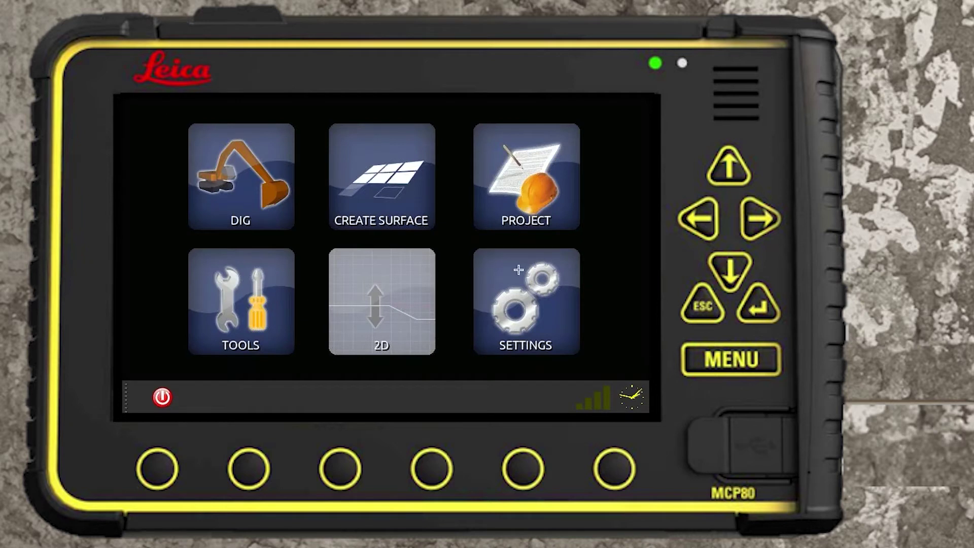
- Examine the list of available projects on the Leica MCP80 panel and return to the main menu without changing the selection
{"action": "left_click", "coordinate": [515, 218]}
{"action": "left_click", "coordinate": [482, 233]}
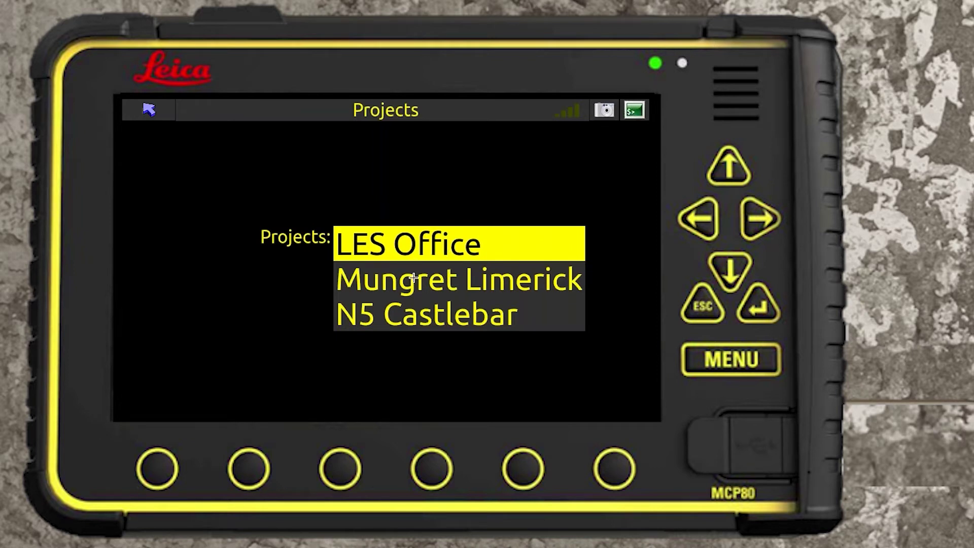
{"action": "left_click", "coordinate": [271, 175]}
{"action": "left_click", "coordinate": [148, 109]}
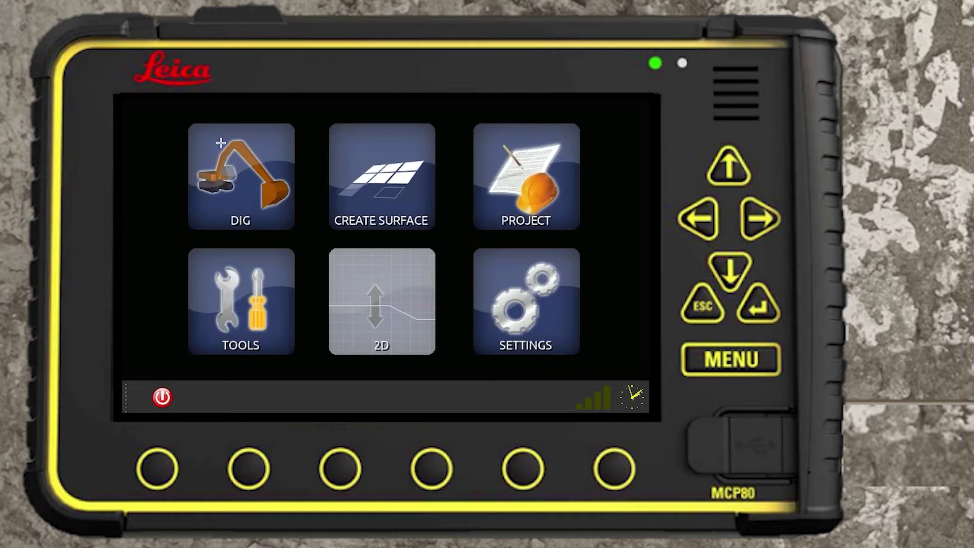
- Run a USB sync on the panel, always overwriting existing files on the USB drive, and review and close the sync log
{"action": "left_click", "coordinate": [252, 313]}
{"action": "left_click", "coordinate": [250, 281]}
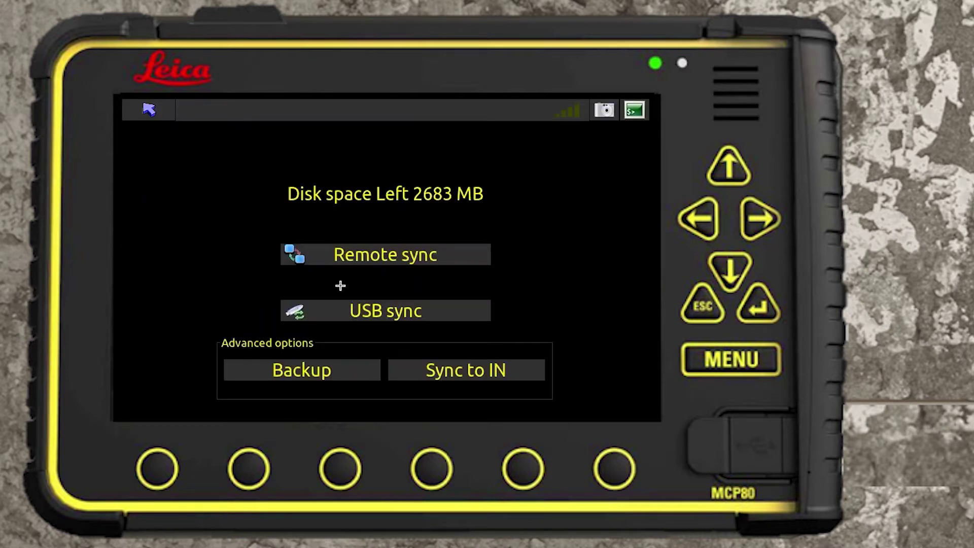
{"action": "left_click", "coordinate": [360, 311]}
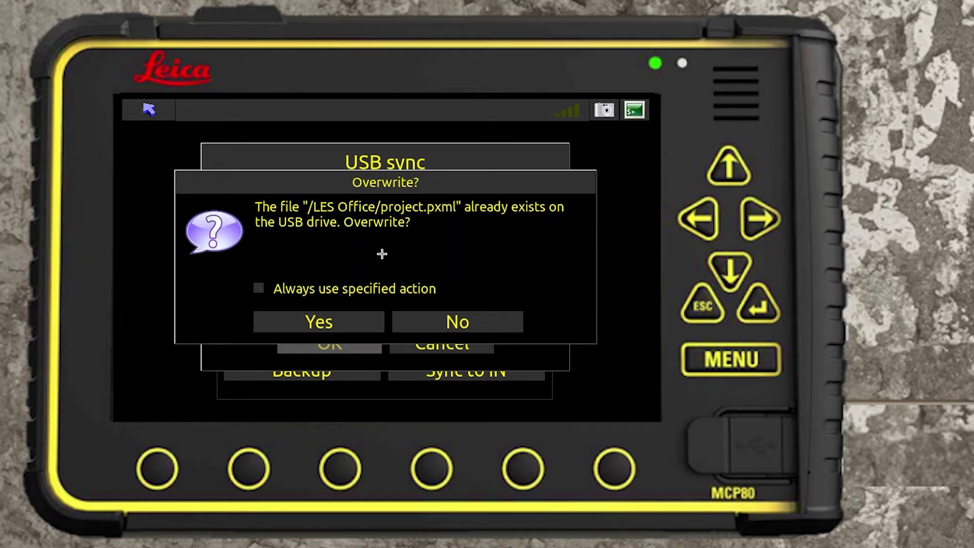
{"action": "left_click", "coordinate": [259, 288]}
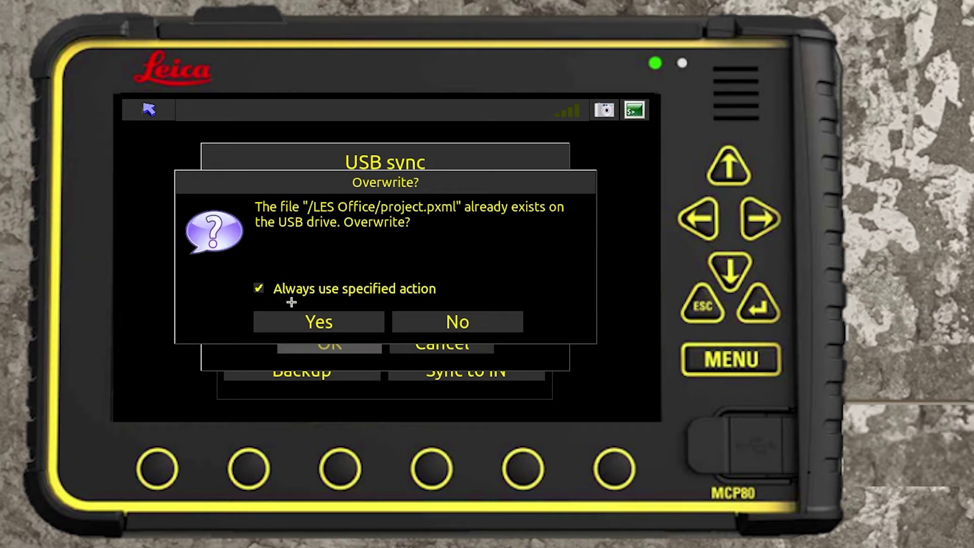
{"action": "left_click", "coordinate": [314, 319]}
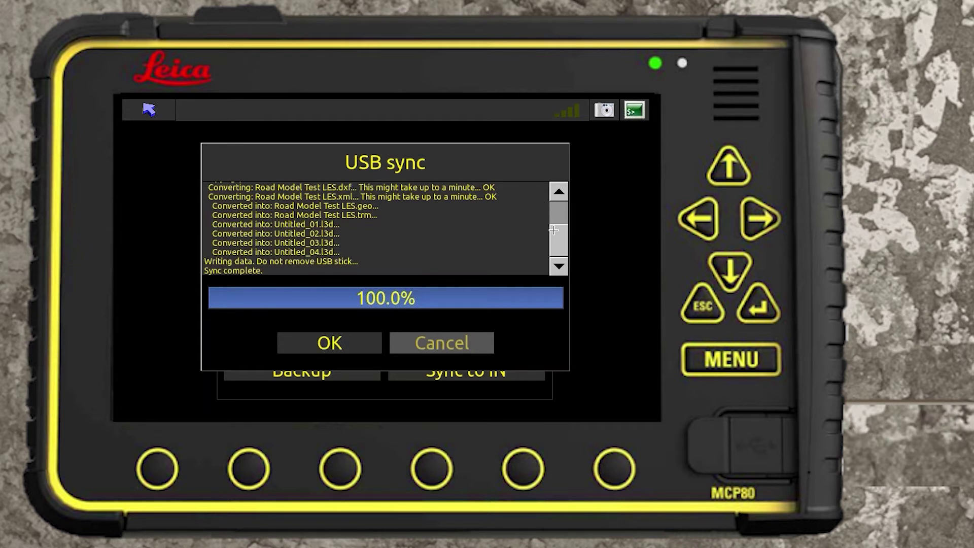
{"action": "left_click_drag", "start_coordinate": [555, 231], "coordinate": [558, 202]}
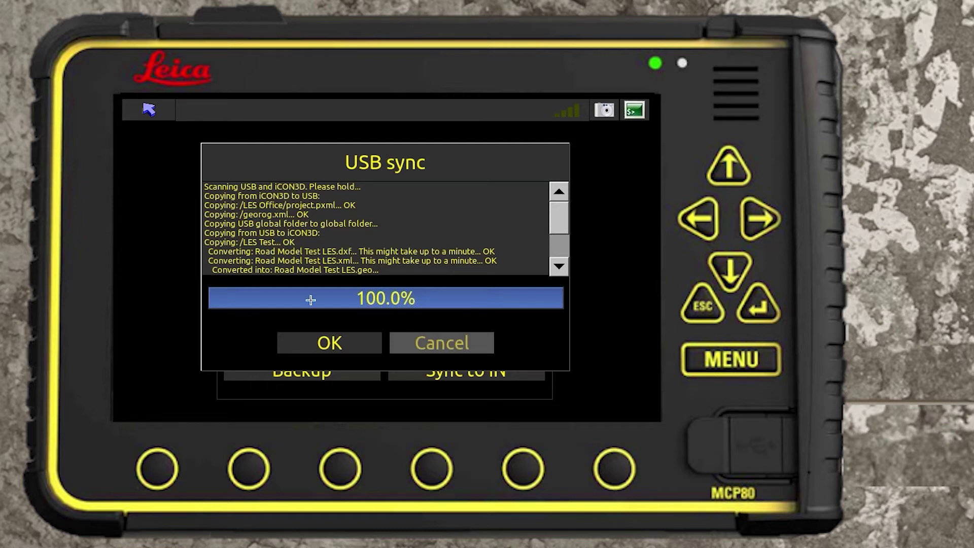
{"action": "left_click", "coordinate": [321, 345]}
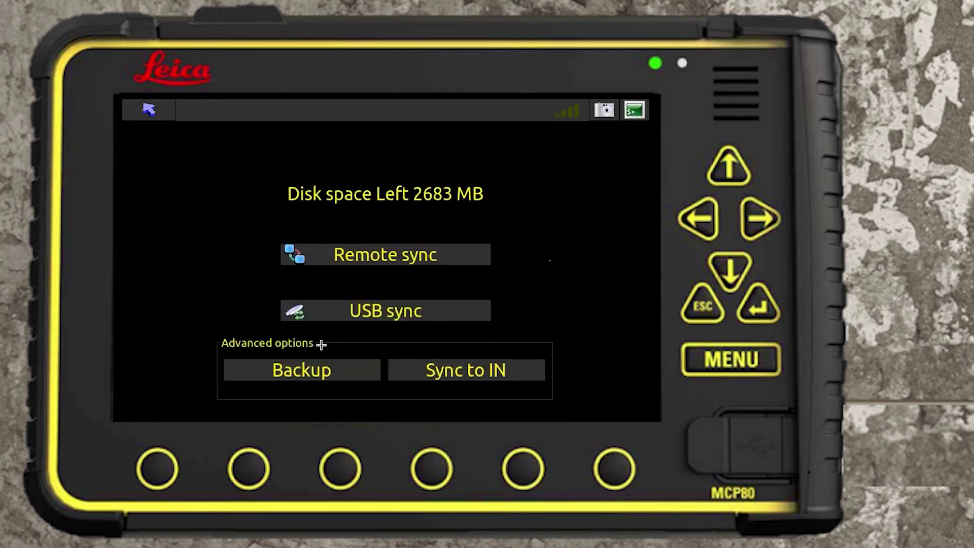
- Switch the panel's active project from LES Office to LES Test and return to the Settings overview
{"action": "left_click", "coordinate": [161, 117]}
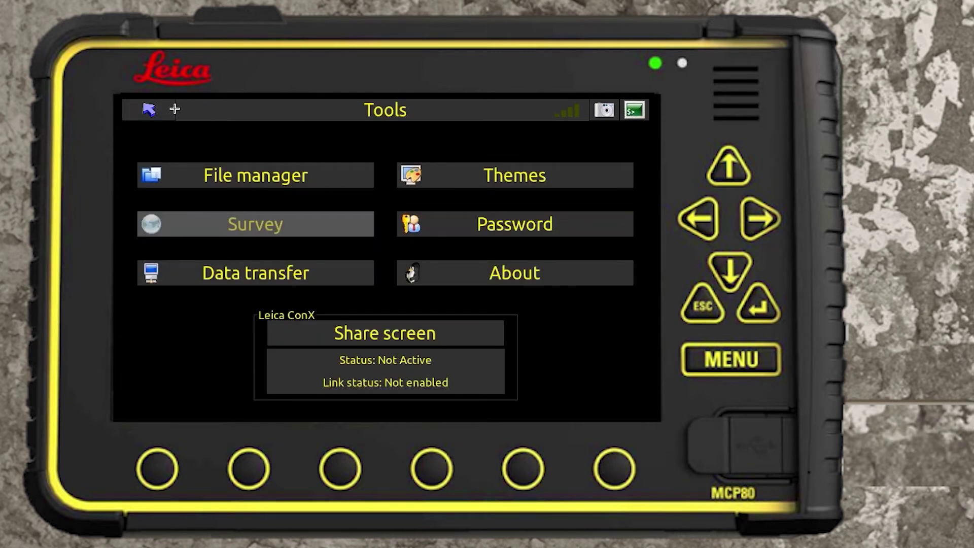
{"action": "left_click", "coordinate": [162, 108]}
{"action": "left_click", "coordinate": [491, 277]}
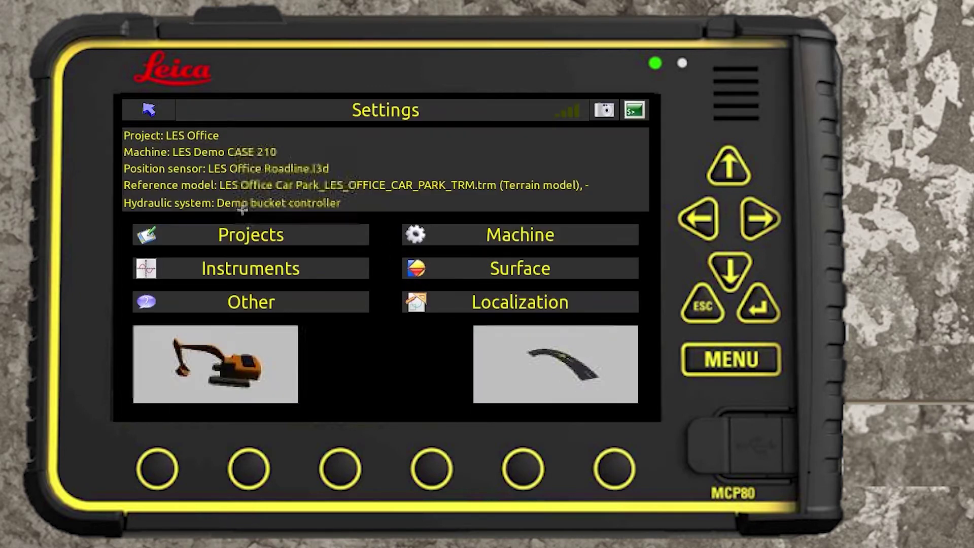
{"action": "left_click", "coordinate": [245, 233]}
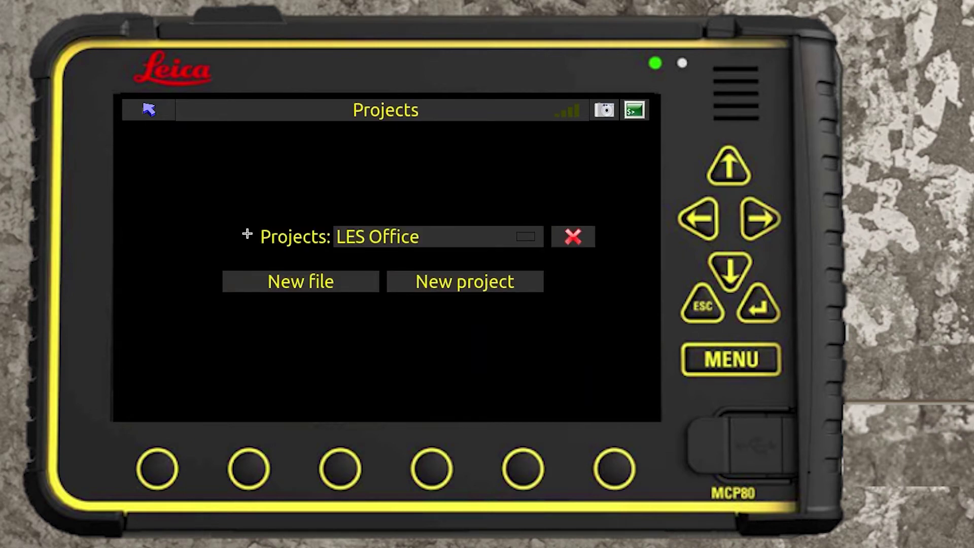
{"action": "left_click", "coordinate": [375, 238]}
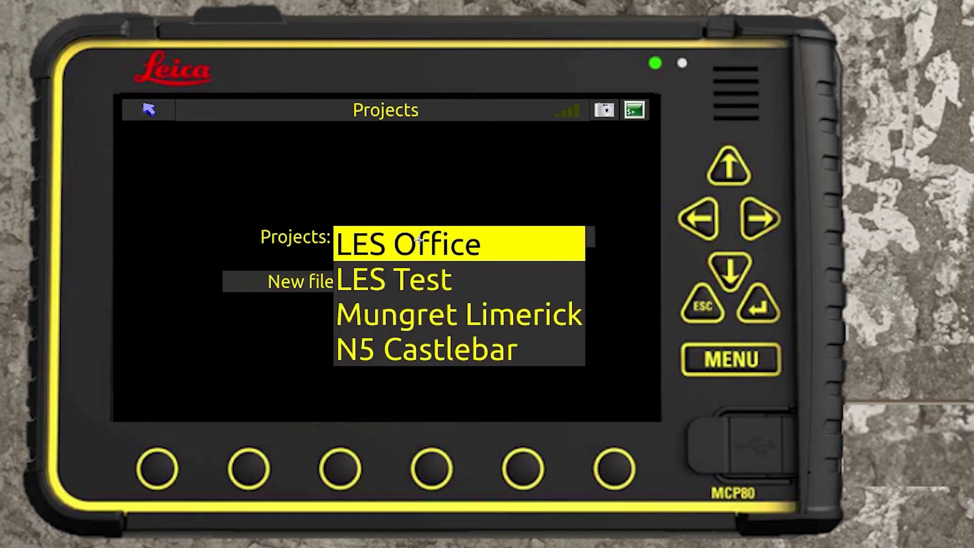
{"action": "left_click", "coordinate": [397, 278]}
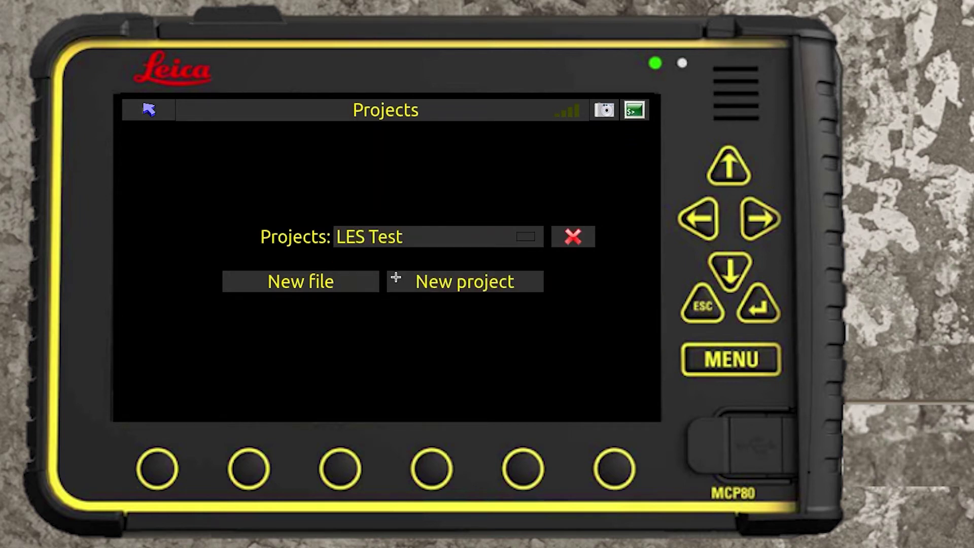
{"action": "left_click", "coordinate": [154, 111]}
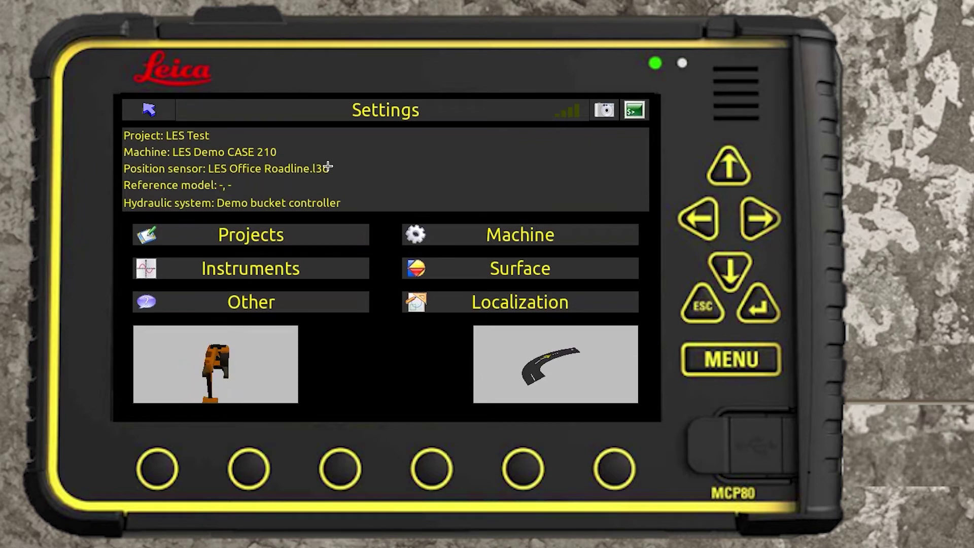
- Create a predefined localization for Ireland using Irish TM Rep. Ireland_15 with the OSGM15RoI.grd geoid model
{"action": "left_click", "coordinate": [552, 302]}
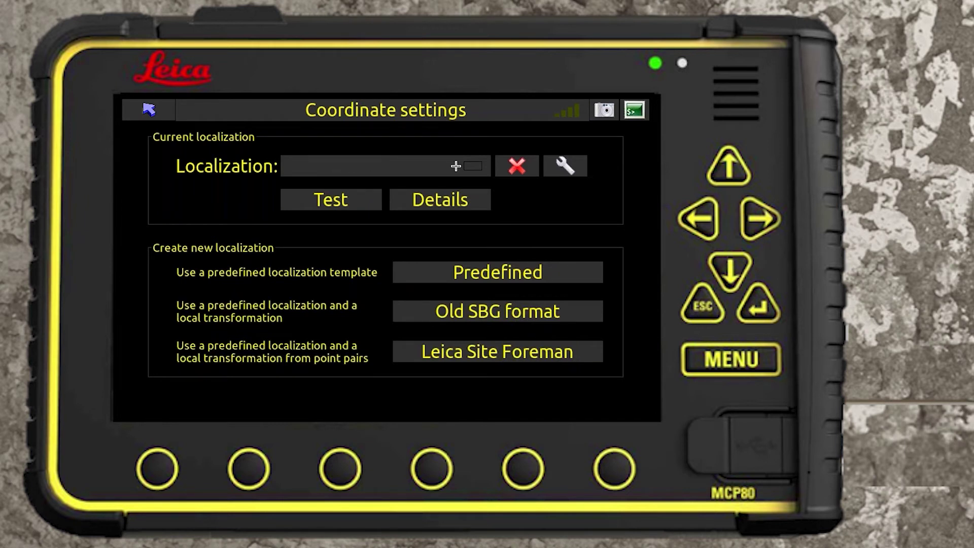
{"action": "left_click", "coordinate": [539, 273]}
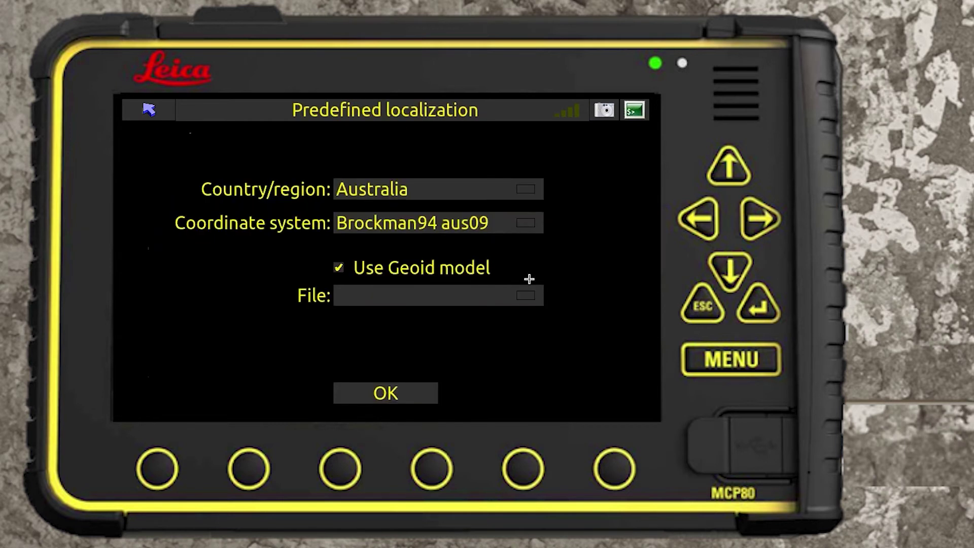
{"action": "left_click", "coordinate": [504, 184]}
{"action": "left_click", "coordinate": [531, 144]}
{"action": "left_click", "coordinate": [439, 190]}
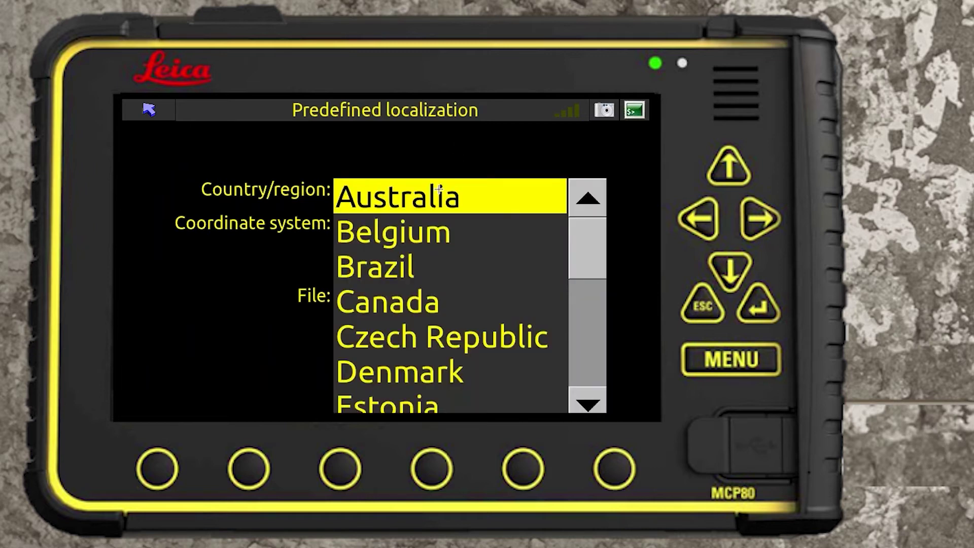
{"action": "left_click", "coordinate": [457, 148]}
{"action": "left_click", "coordinate": [449, 184]}
{"action": "left_click_drag", "start_coordinate": [592, 237], "coordinate": [591, 288]}
{"action": "left_click", "coordinate": [488, 295]}
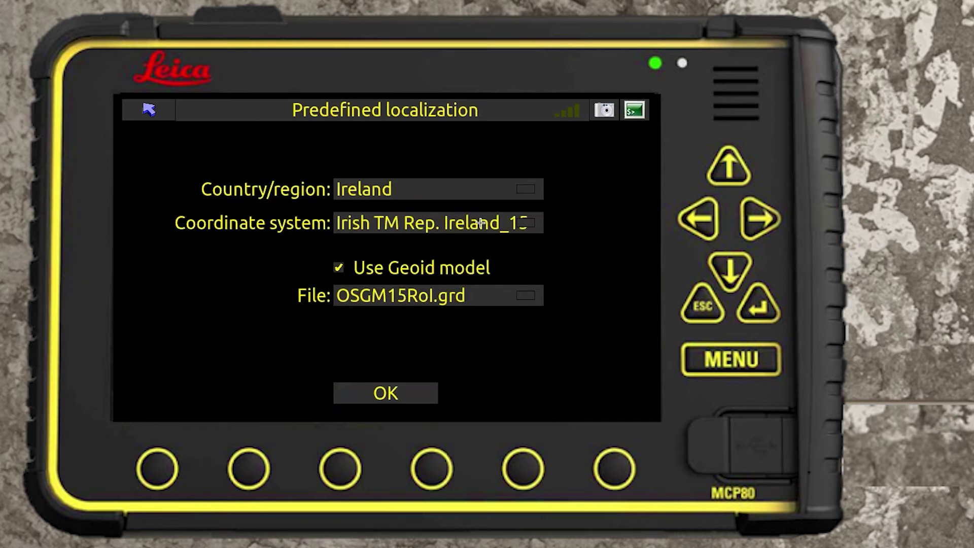
{"action": "left_click", "coordinate": [397, 390]}
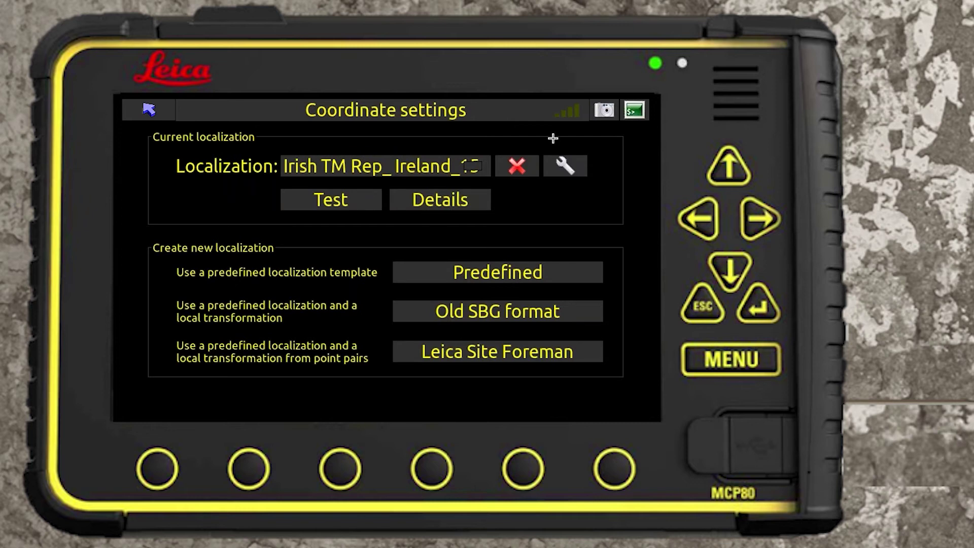
- Check the new localization's geoid selection and the machine settings, and return to the Settings overview
{"action": "left_click", "coordinate": [577, 170]}
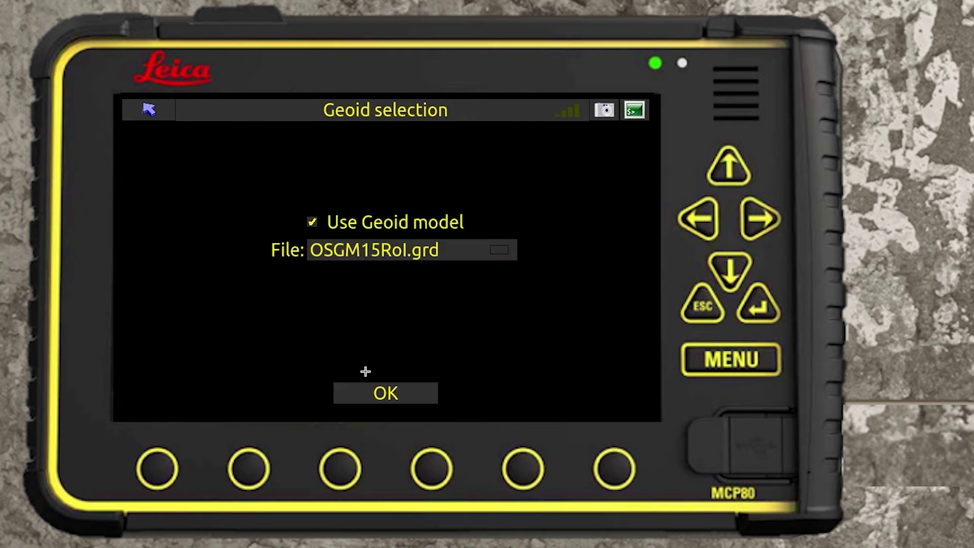
{"action": "left_click", "coordinate": [355, 393]}
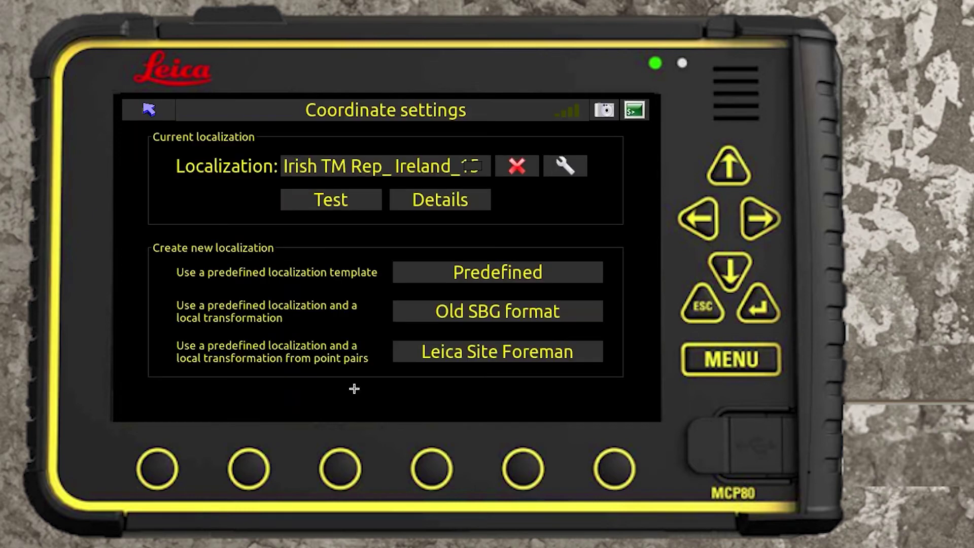
{"action": "left_click", "coordinate": [161, 115]}
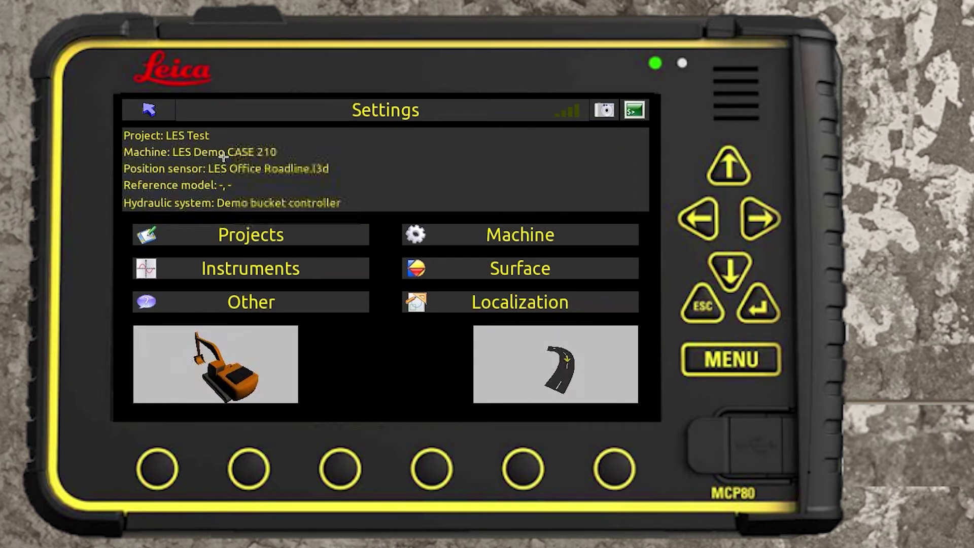
{"action": "left_click", "coordinate": [445, 235]}
{"action": "left_click", "coordinate": [149, 110]}
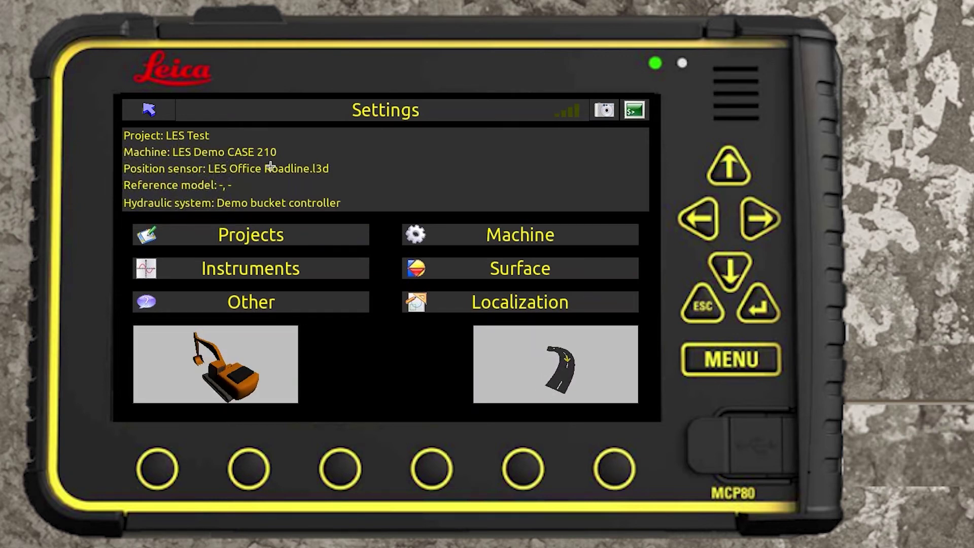
- Add the terrain model Road Model Test LES.trm as the project's reference model and return to the Settings overview
{"action": "left_click", "coordinate": [431, 272]}
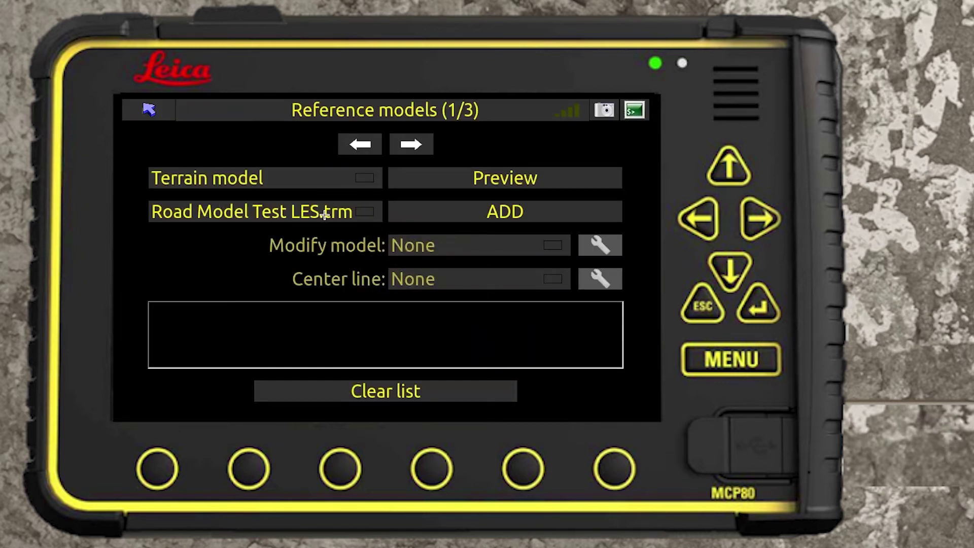
{"action": "left_click", "coordinate": [429, 211]}
{"action": "left_click", "coordinate": [152, 109]}
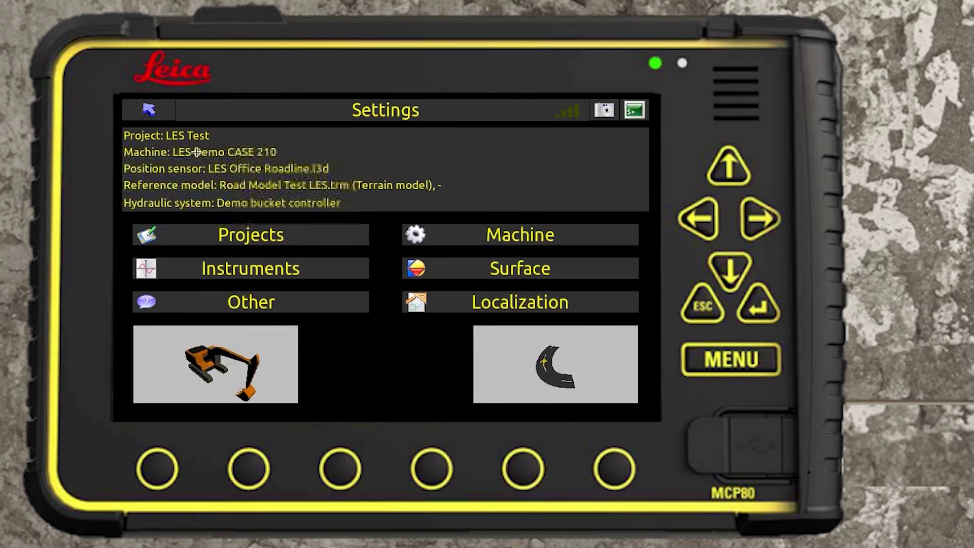
- Set the reference of the LES Office Roadline position sensor to Untitled_01.l3d and return to the Settings overview
{"action": "left_click", "coordinate": [226, 267]}
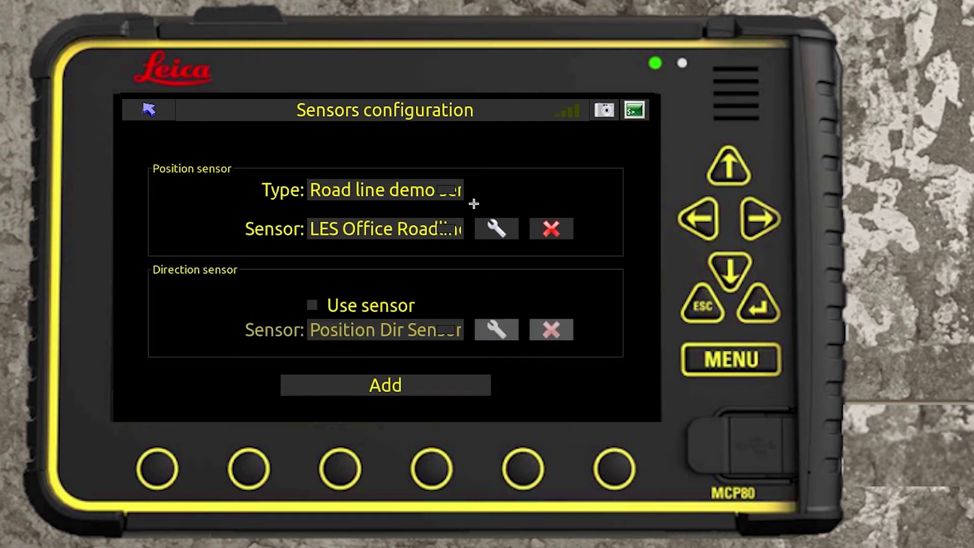
{"action": "left_click", "coordinate": [494, 225]}
{"action": "left_click", "coordinate": [440, 143]}
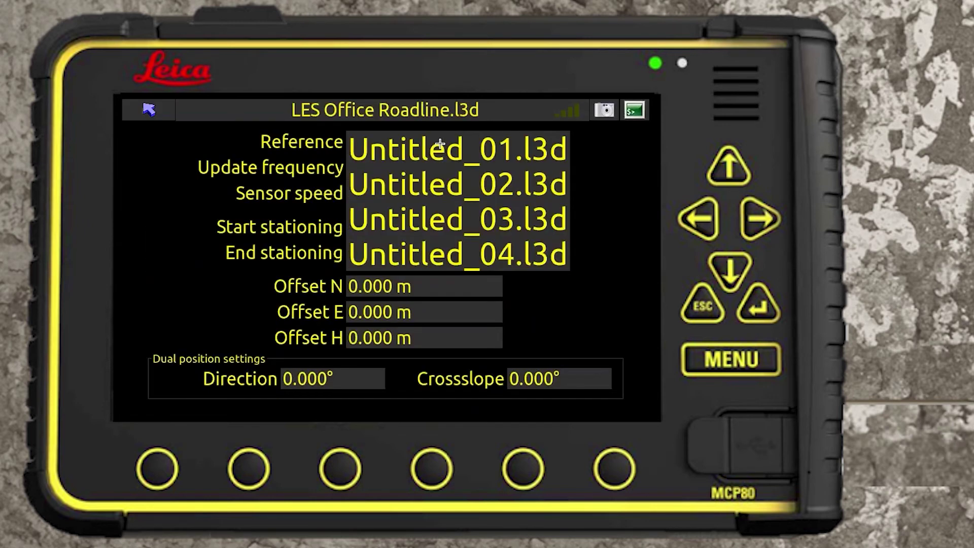
{"action": "left_click", "coordinate": [439, 151]}
{"action": "left_click", "coordinate": [147, 109]}
{"action": "left_click", "coordinate": [147, 109]}
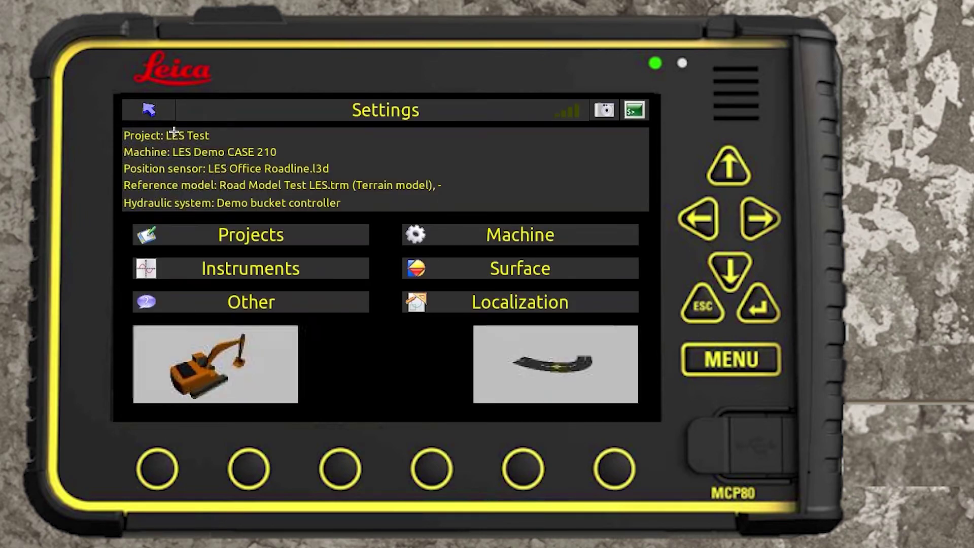
- Examine the road model around the excavator in the Dig overview at several zoom levels in 2D and in 3D, and exit
{"action": "left_click", "coordinate": [148, 109]}
{"action": "left_click", "coordinate": [225, 175]}
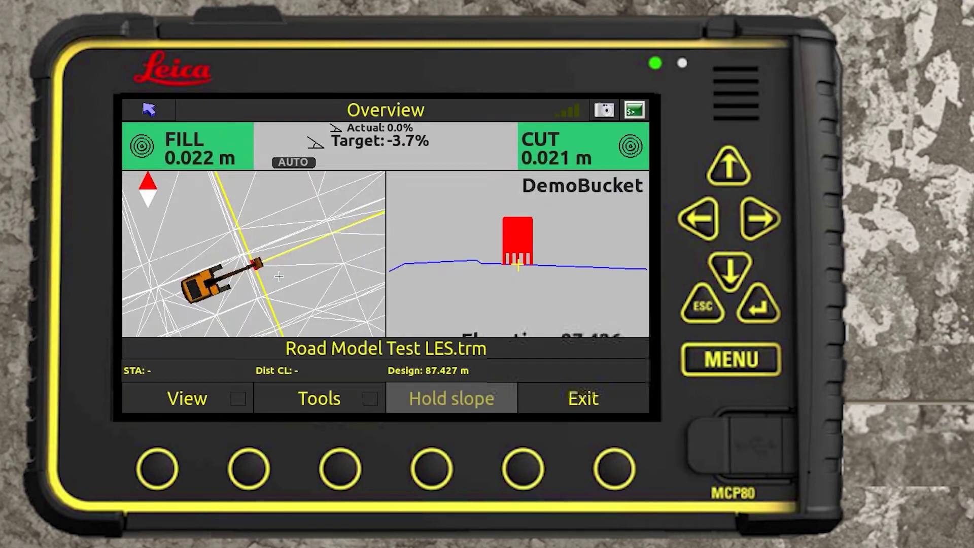
{"action": "left_click", "coordinate": [305, 271]}
{"action": "left_click", "coordinate": [341, 272]}
{"action": "left_click", "coordinate": [342, 272]}
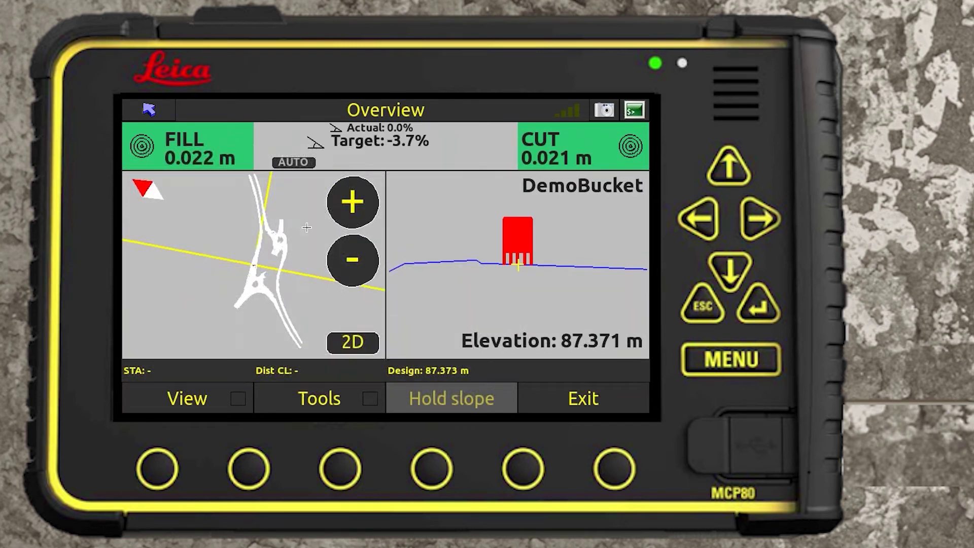
{"action": "left_click", "coordinate": [358, 218]}
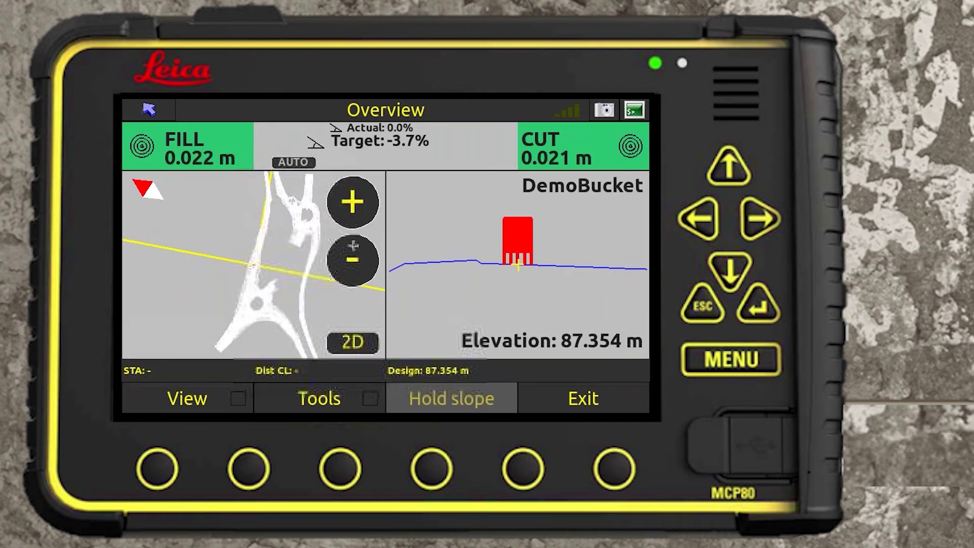
{"action": "left_click", "coordinate": [358, 217]}
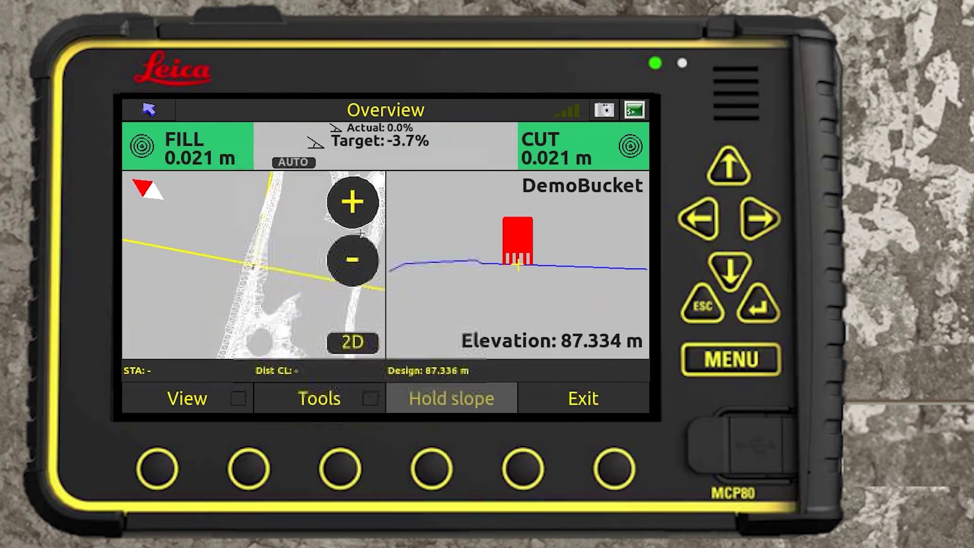
{"action": "left_click", "coordinate": [355, 262]}
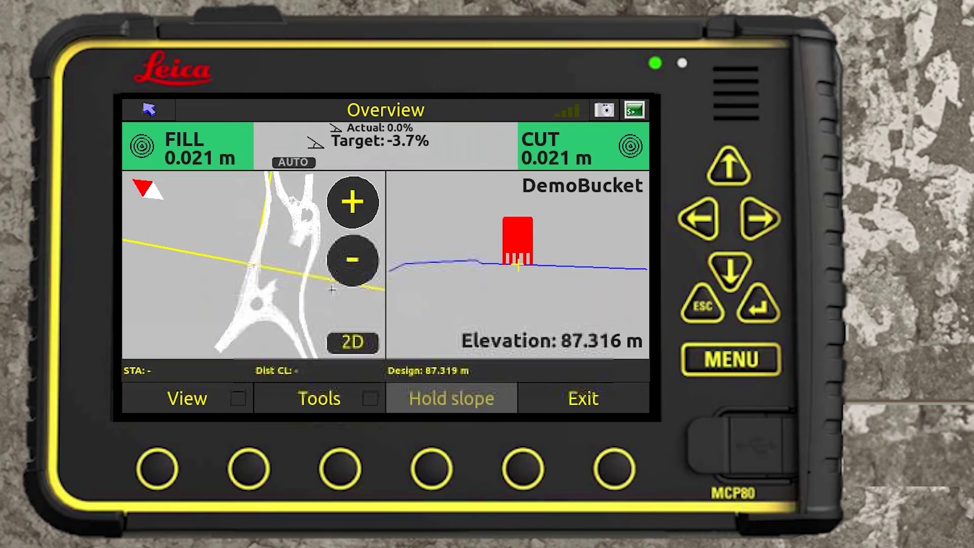
{"action": "left_click", "coordinate": [351, 259]}
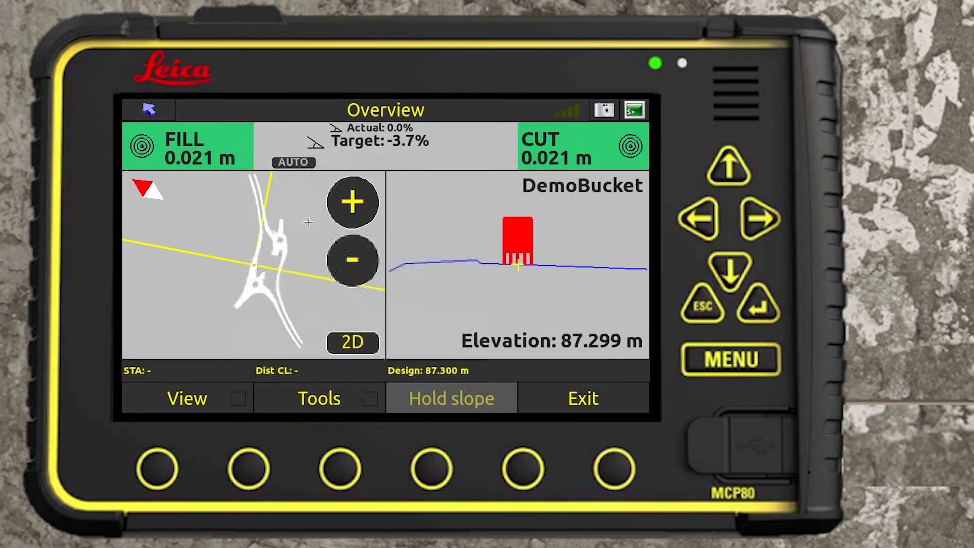
{"action": "left_click", "coordinate": [339, 207]}
{"action": "left_click", "coordinate": [339, 206]}
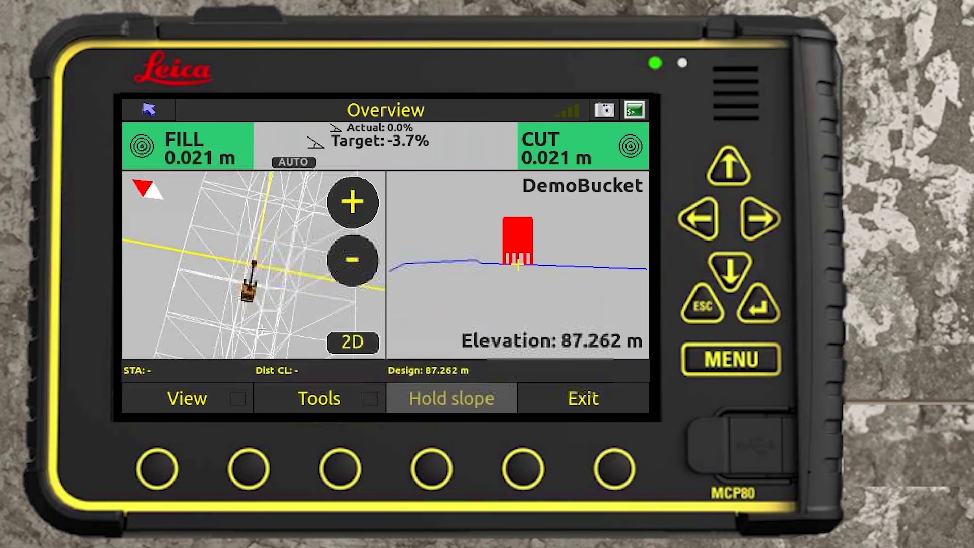
{"action": "left_click", "coordinate": [353, 341]}
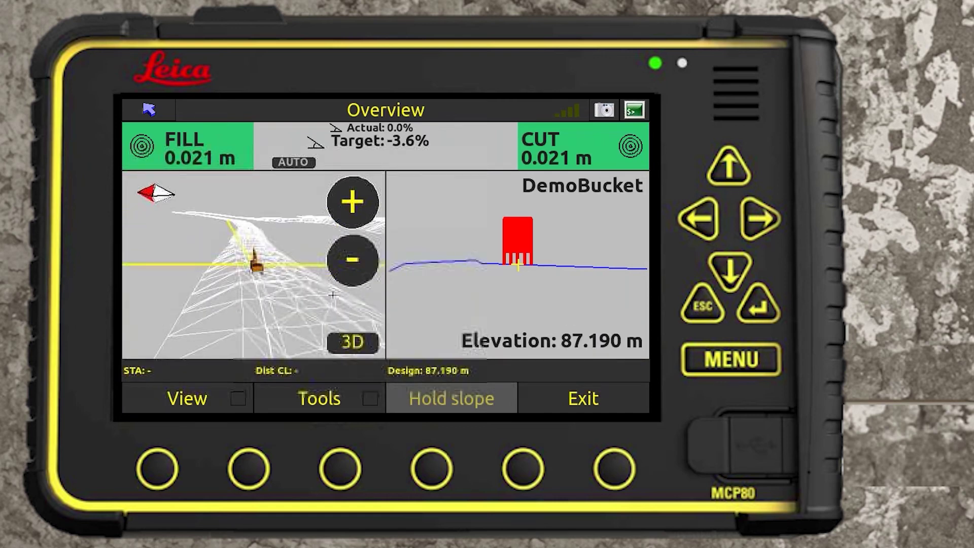
{"action": "left_click", "coordinate": [549, 391]}
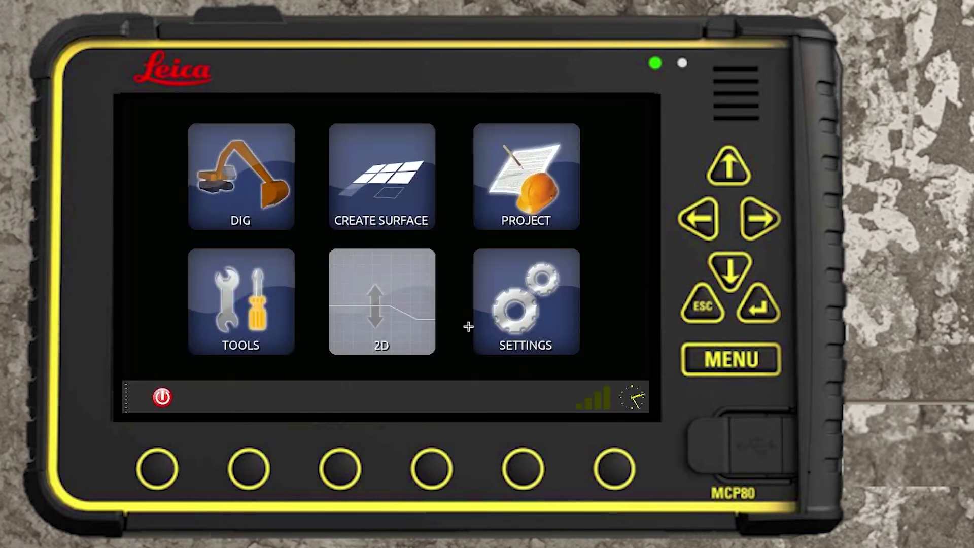
- Review the files in the LES Test folder with the panel's file manager and return to the Tools page
{"action": "left_click", "coordinate": [248, 317]}
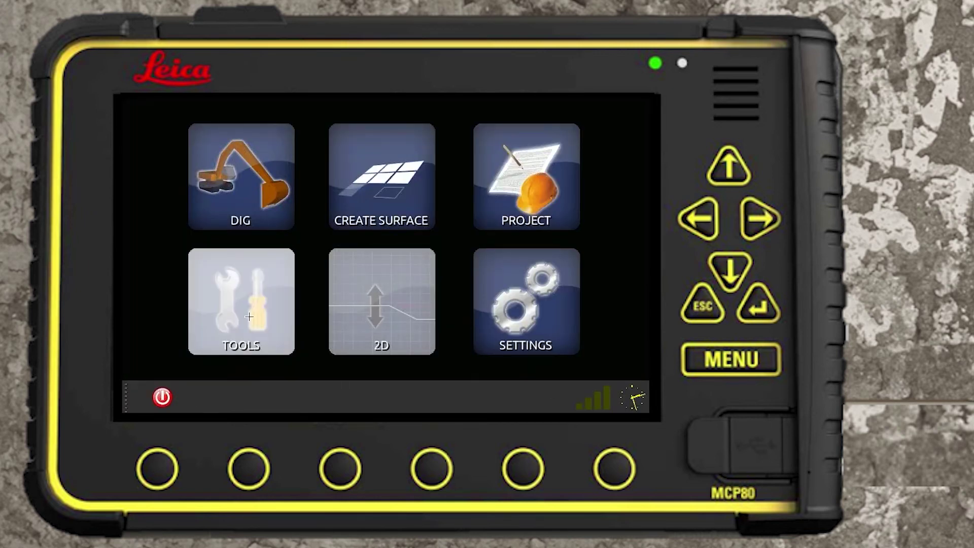
{"action": "left_click", "coordinate": [260, 183]}
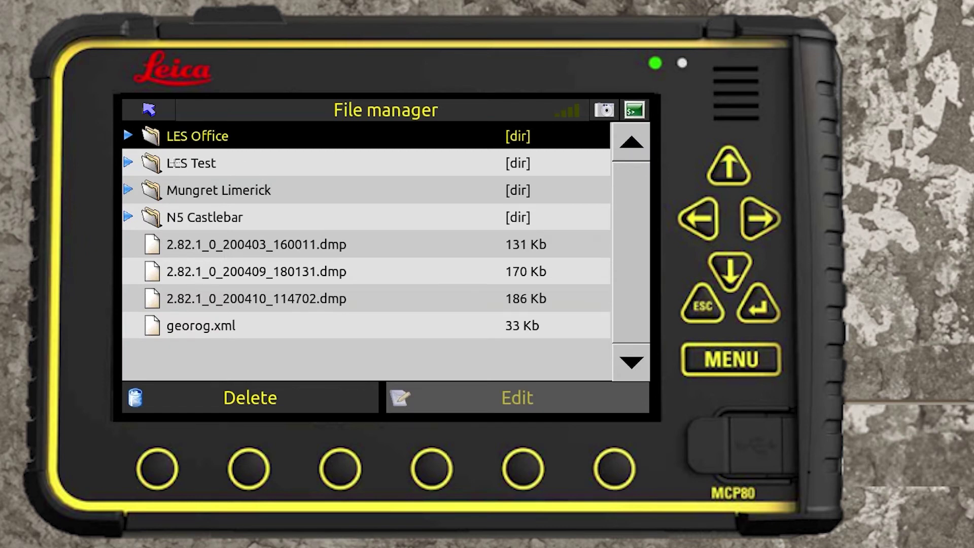
{"action": "left_click", "coordinate": [170, 163]}
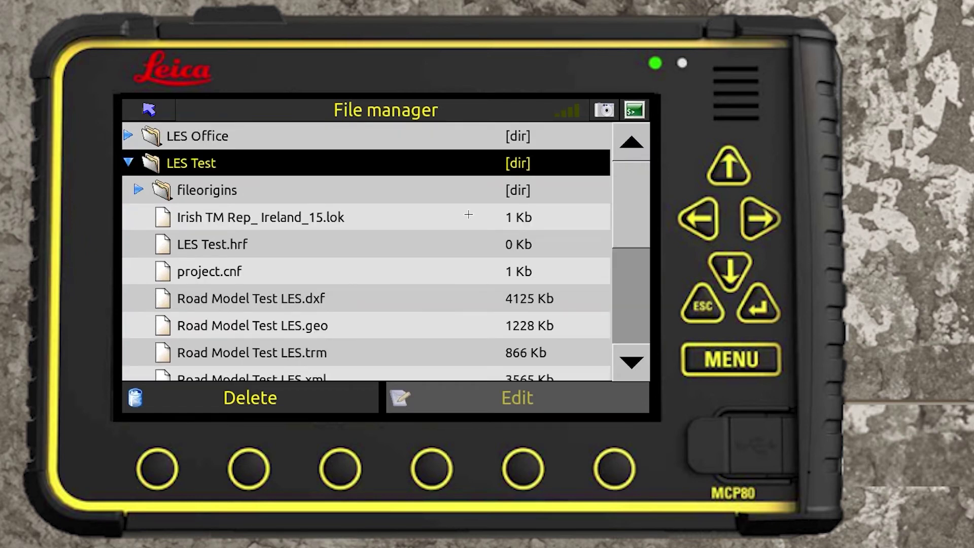
{"action": "left_click_drag", "start_coordinate": [635, 204], "coordinate": [630, 233]}
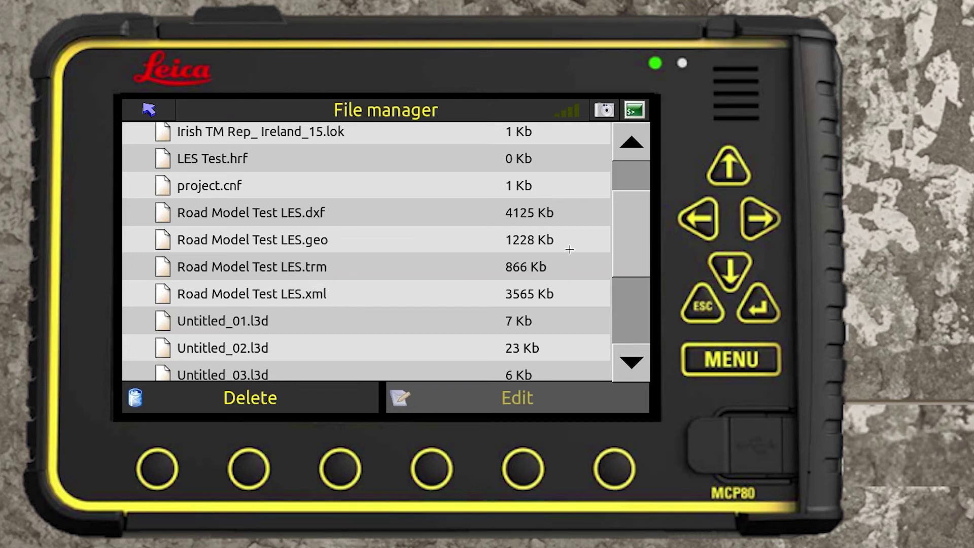
{"action": "scroll", "coordinate": [637, 237], "scroll_direction": "down", "scroll_amount": 3}
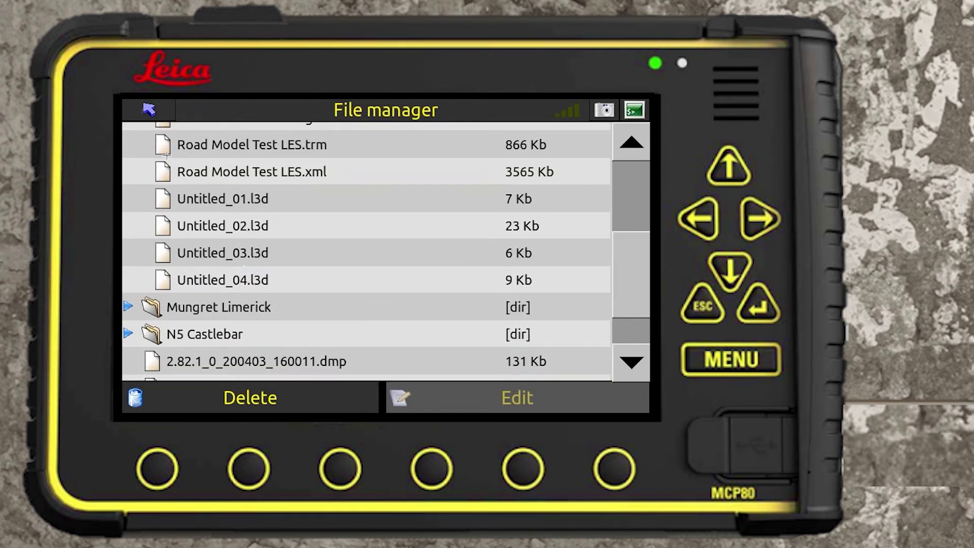
{"action": "left_click", "coordinate": [149, 111]}
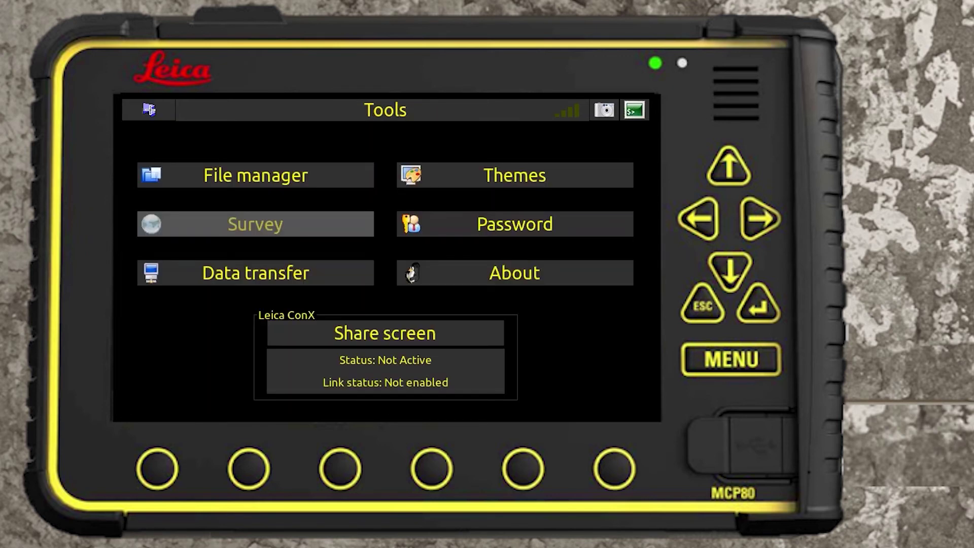
- Add the DWG/DXF model Road Model Test LES.dxf to the project's help models
{"action": "left_click", "coordinate": [166, 108]}
{"action": "left_click", "coordinate": [573, 299]}
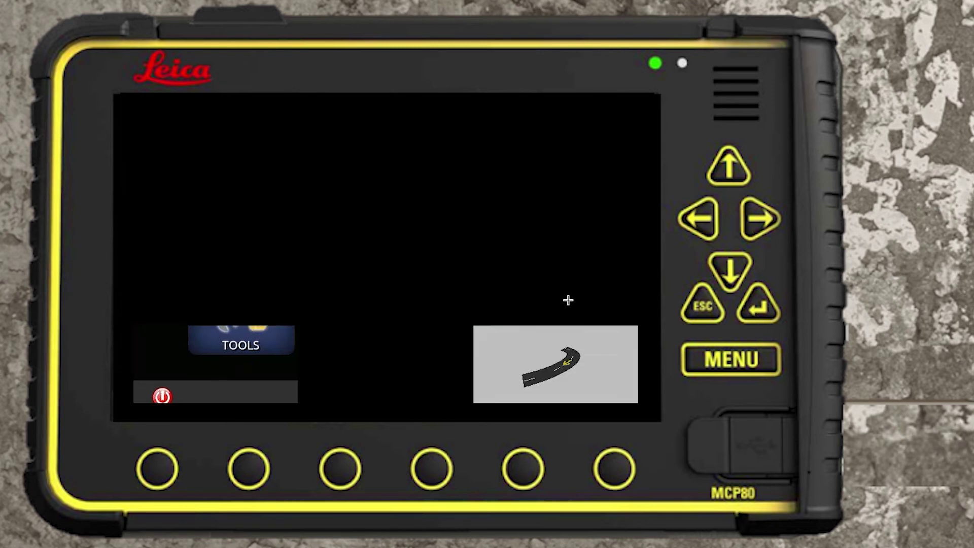
{"action": "left_click", "coordinate": [459, 274]}
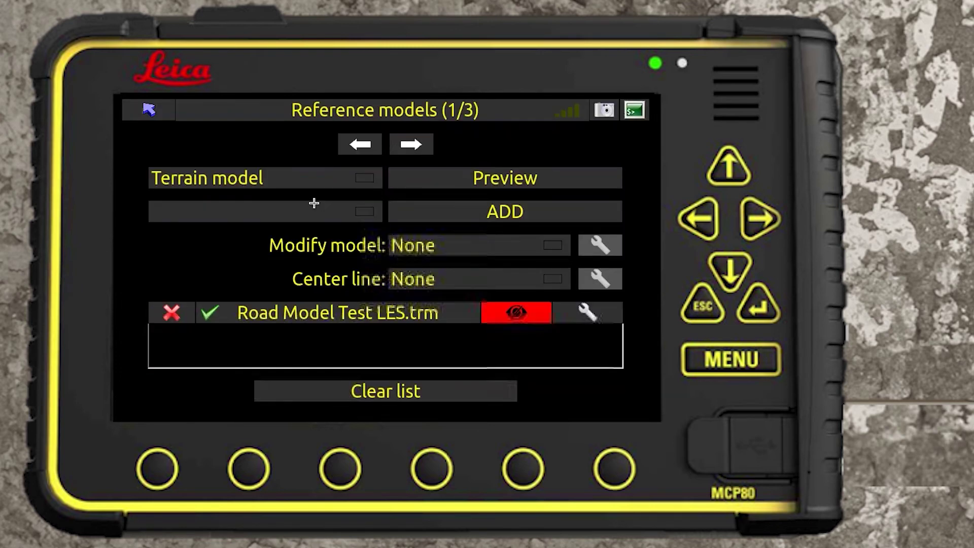
{"action": "left_click", "coordinate": [412, 144]}
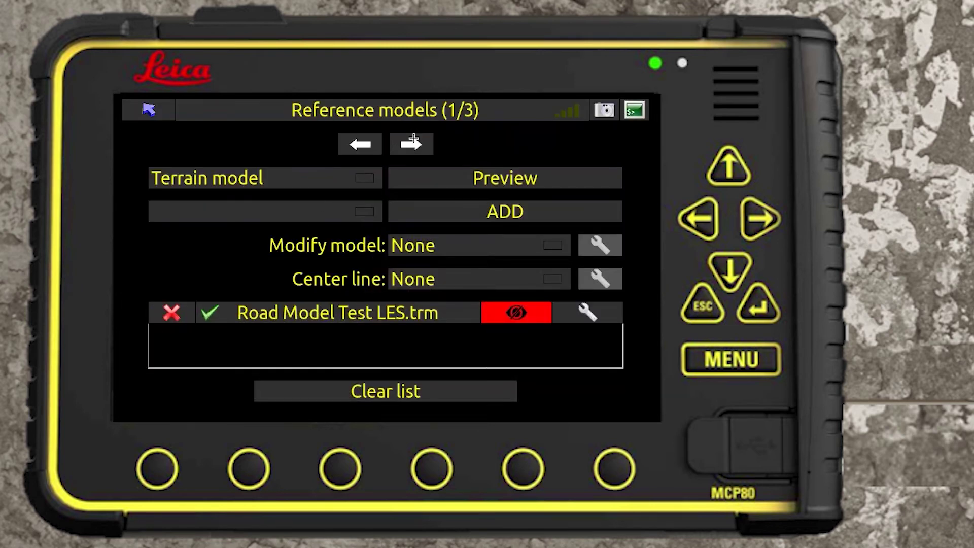
{"action": "left_click", "coordinate": [360, 182]}
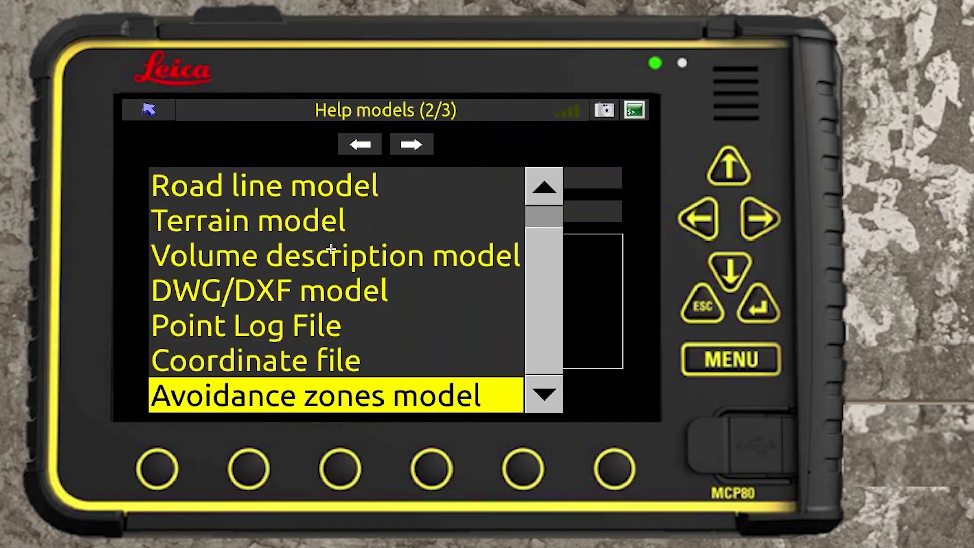
{"action": "left_click", "coordinate": [323, 283]}
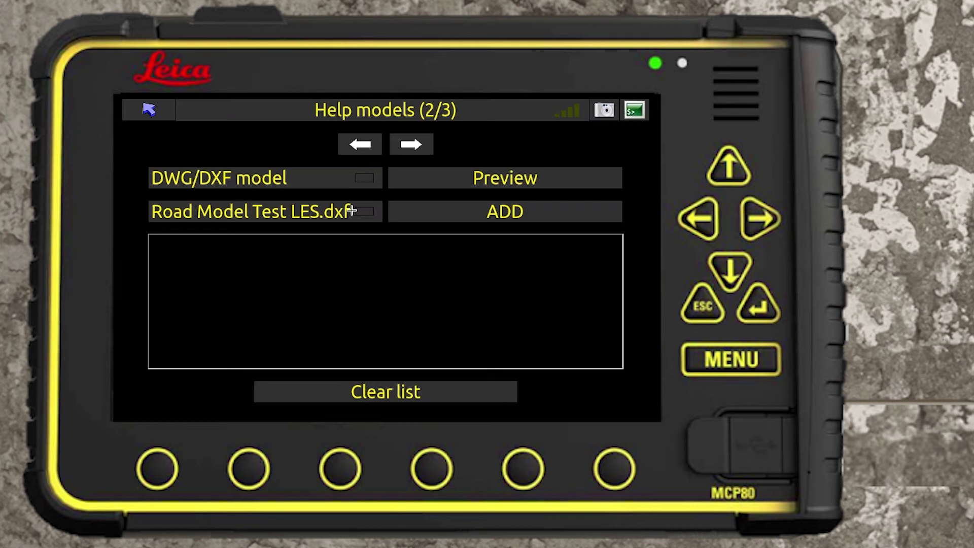
{"action": "left_click", "coordinate": [417, 213]}
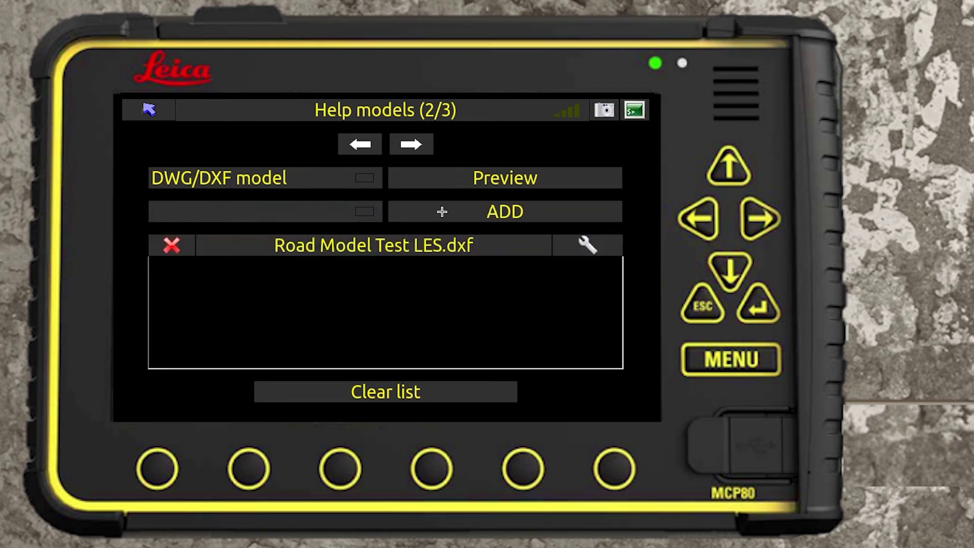
- Preview the DXF help model from several angles and zoomed in, and return to the Help models page
{"action": "left_click", "coordinate": [500, 186]}
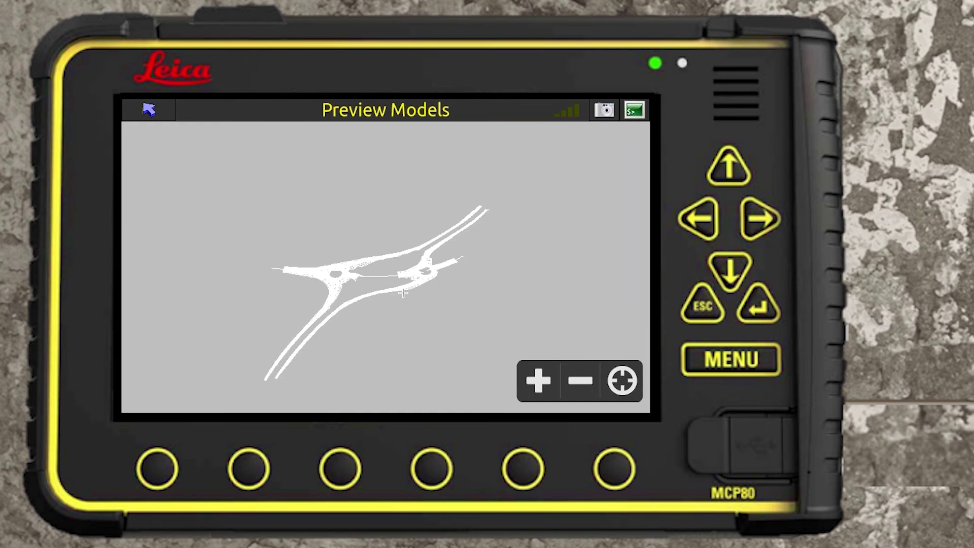
{"action": "left_click_drag", "start_coordinate": [353, 314], "coordinate": [302, 344]}
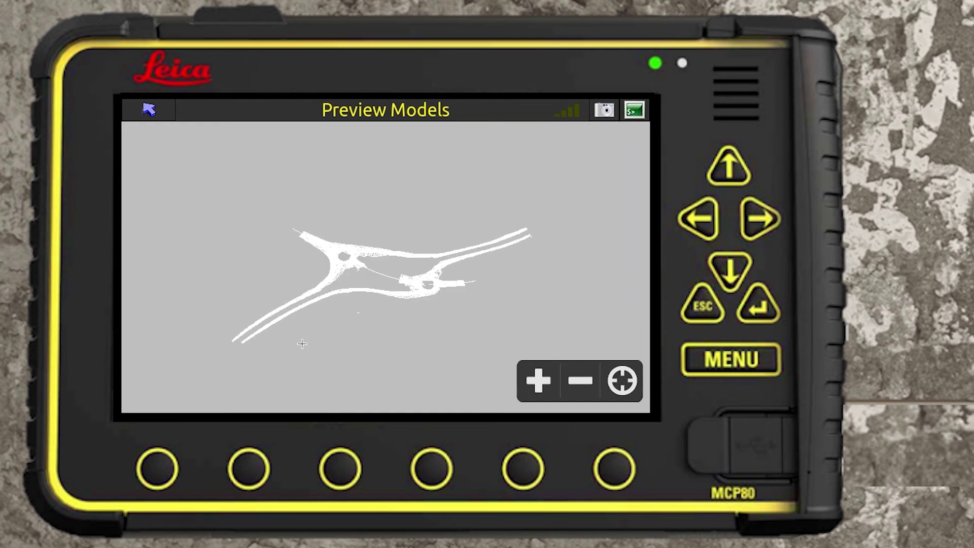
{"action": "left_click_drag", "start_coordinate": [370, 331], "coordinate": [349, 361]}
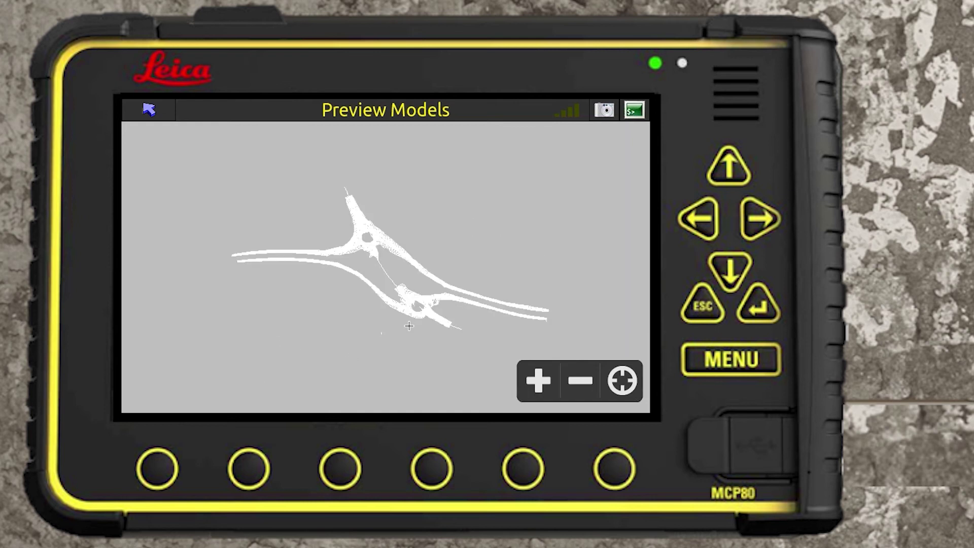
{"action": "left_click_drag", "start_coordinate": [409, 327], "coordinate": [497, 356]}
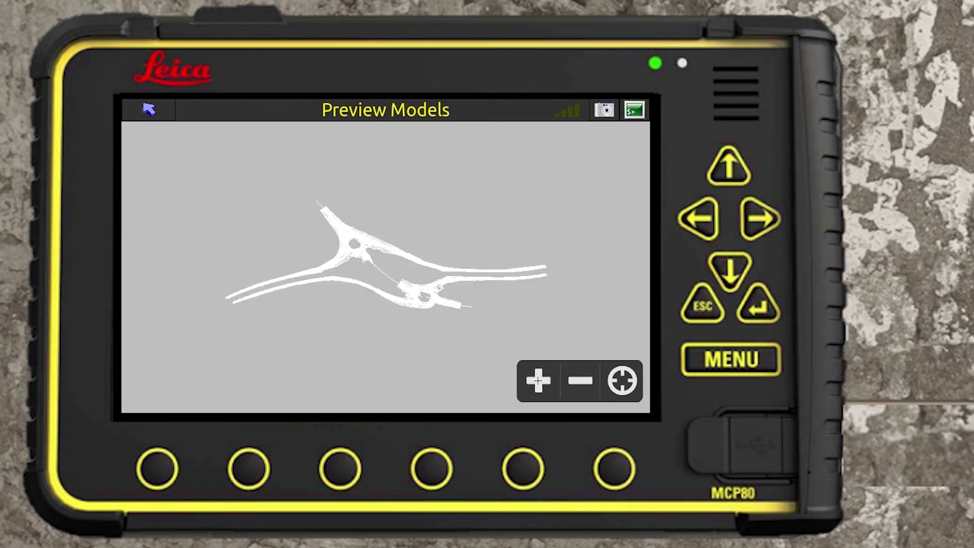
{"action": "scroll", "coordinate": [186, 146], "scroll_direction": "up", "scroll_amount": 3}
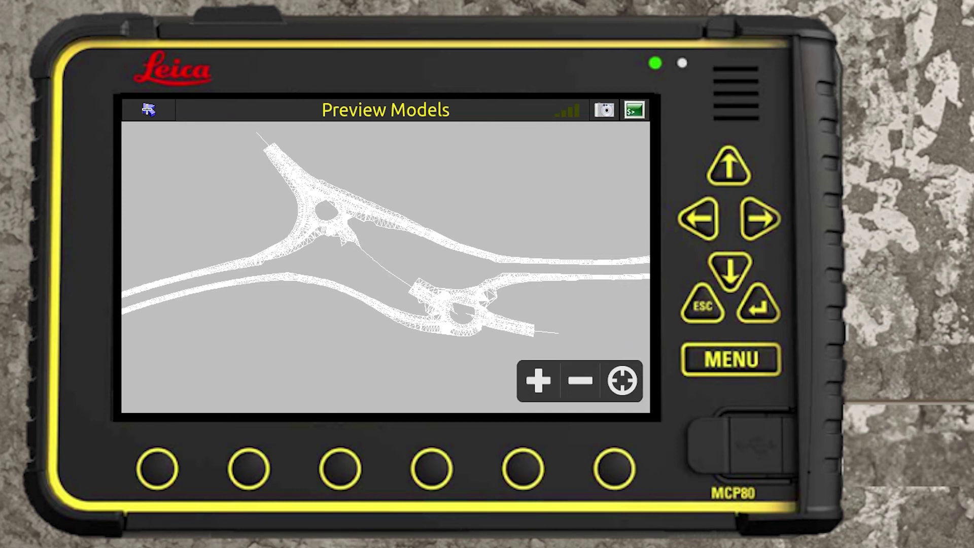
{"action": "left_click", "coordinate": [148, 109]}
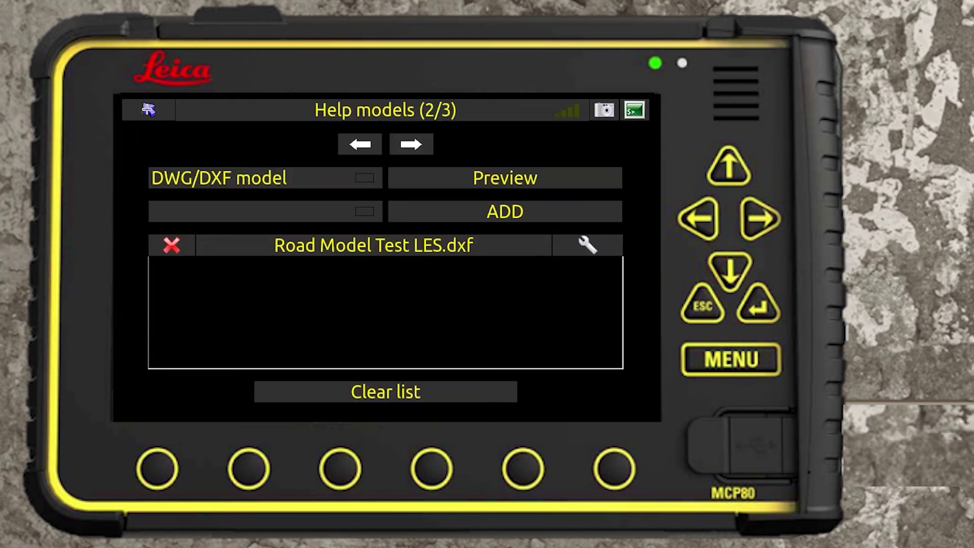
- Switch the help model to the coordinate file Road Model Test LES.geo
{"action": "left_click", "coordinate": [207, 177]}
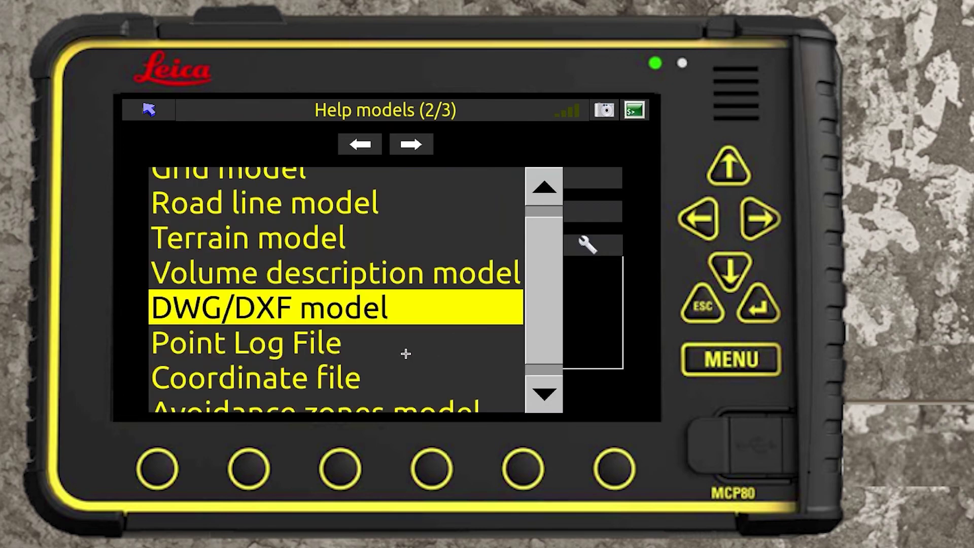
{"action": "left_click", "coordinate": [354, 376]}
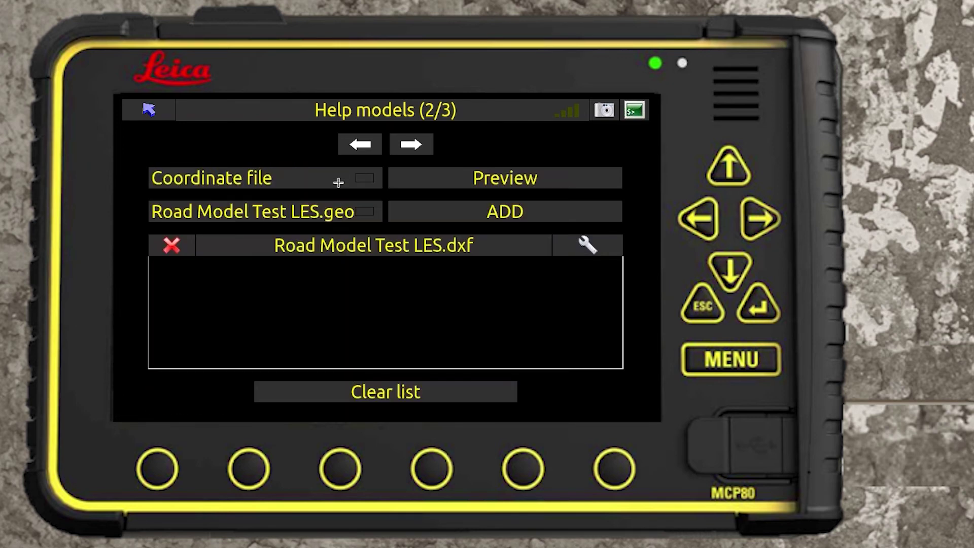
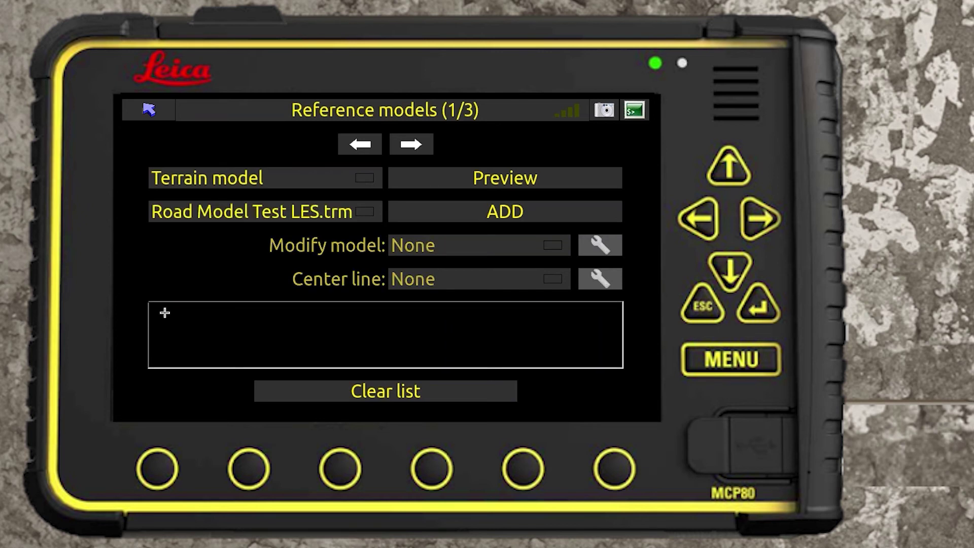
{"action": "left_click", "coordinate": [429, 146]}
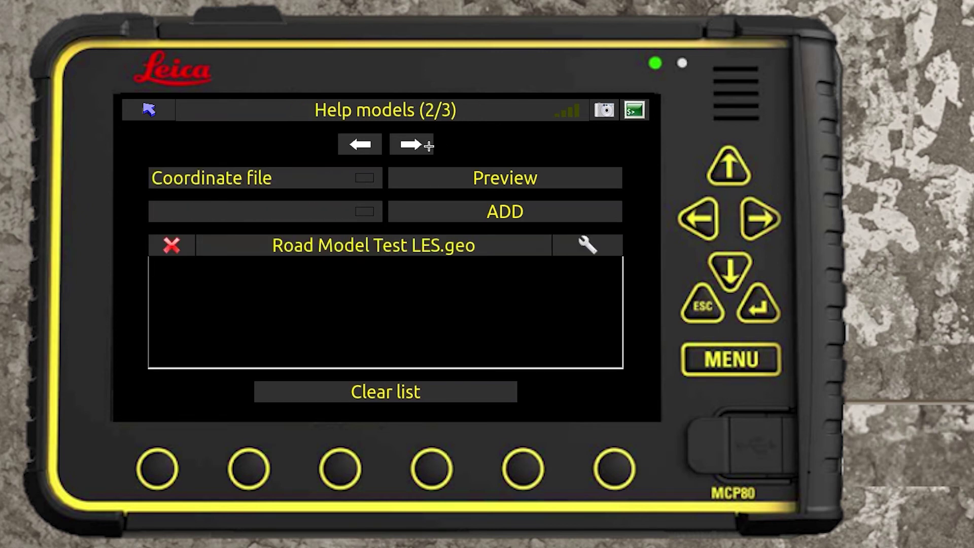
- Preview the coordinate file's points and lines at closer zoom levels around the roundabouts, and return to the Help models page
{"action": "left_click", "coordinate": [434, 186]}
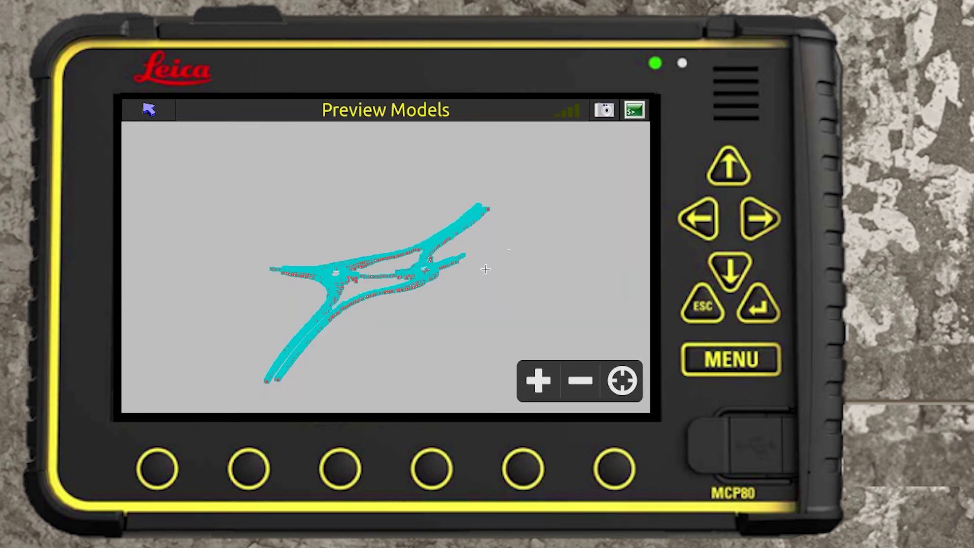
{"action": "left_click_drag", "start_coordinate": [486, 269], "coordinate": [481, 277]}
{"action": "left_click", "coordinate": [526, 376]}
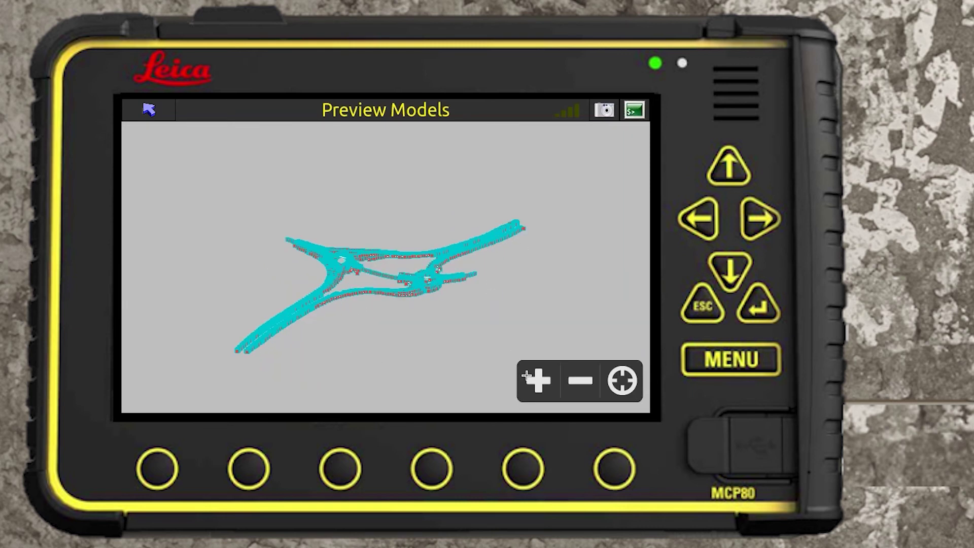
{"action": "left_click", "coordinate": [526, 375]}
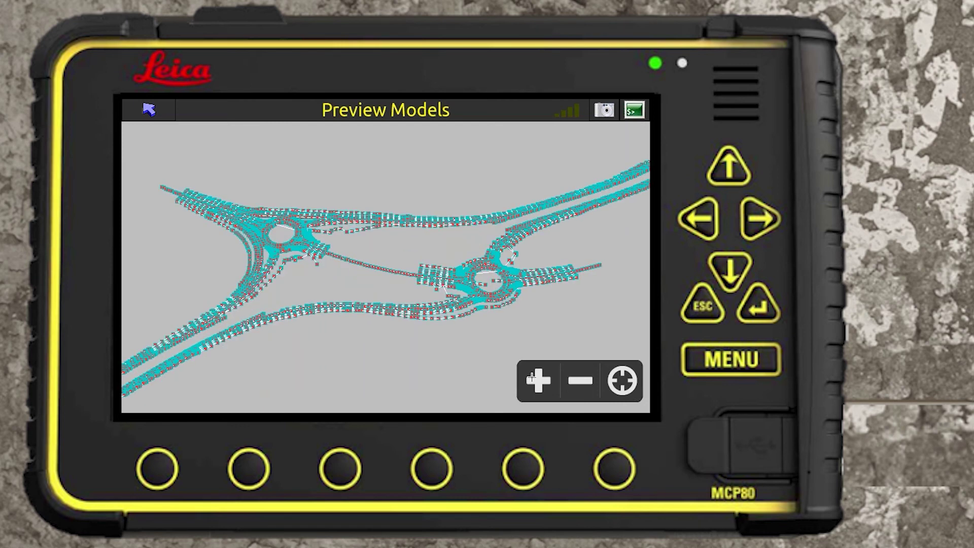
{"action": "left_click", "coordinate": [531, 376]}
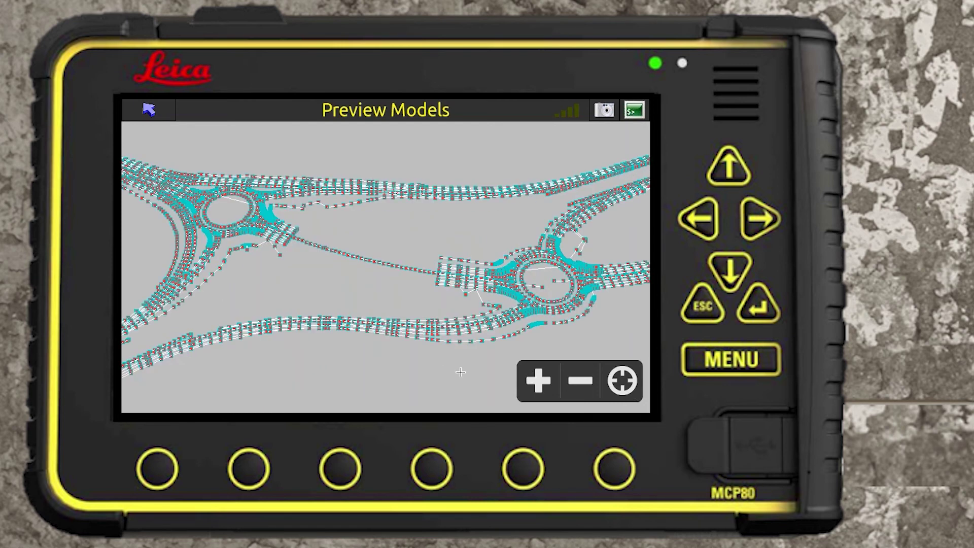
{"action": "left_click", "coordinate": [527, 378]}
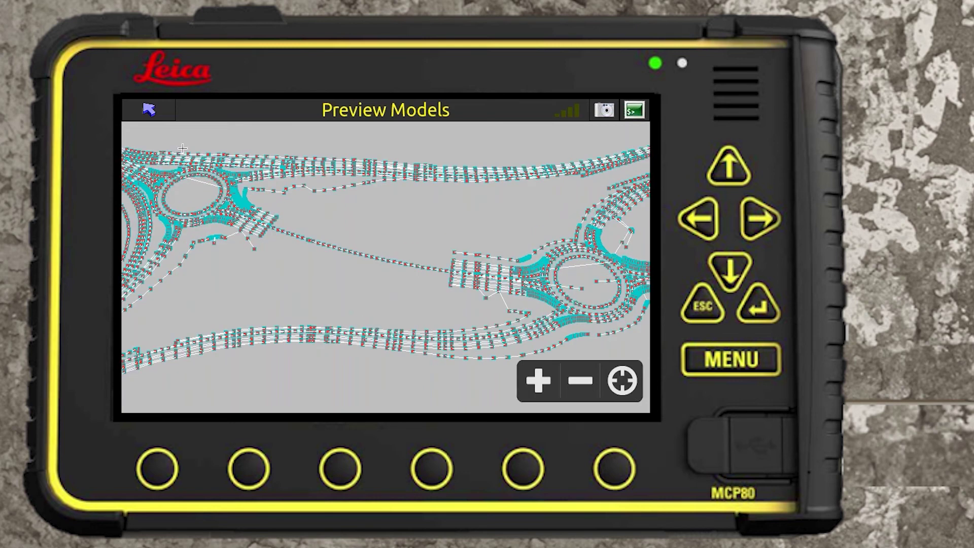
{"action": "left_click", "coordinate": [153, 102]}
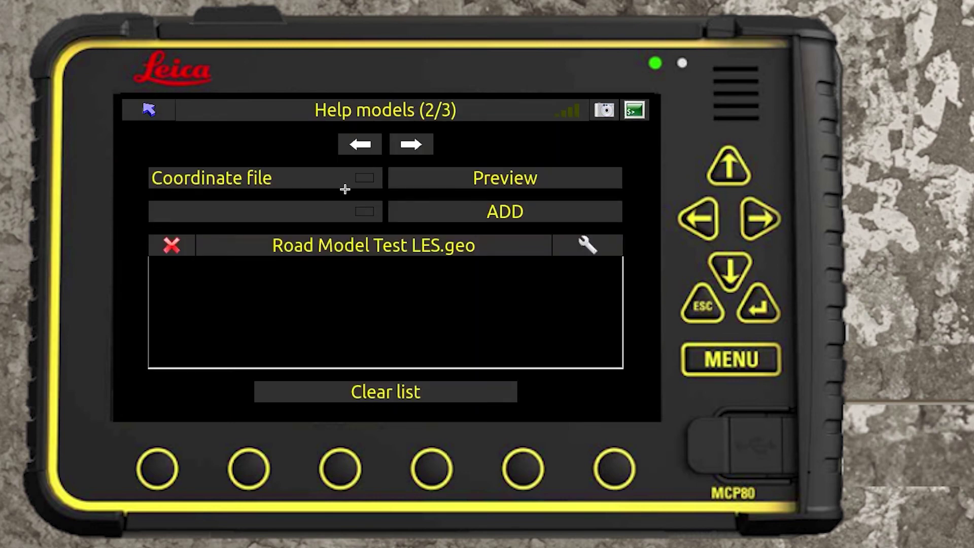
- Remove Road Model Test LES.geo from the help models, add Road Model Test LES.dxf instead, and return to the main menu
{"action": "left_click", "coordinate": [181, 250]}
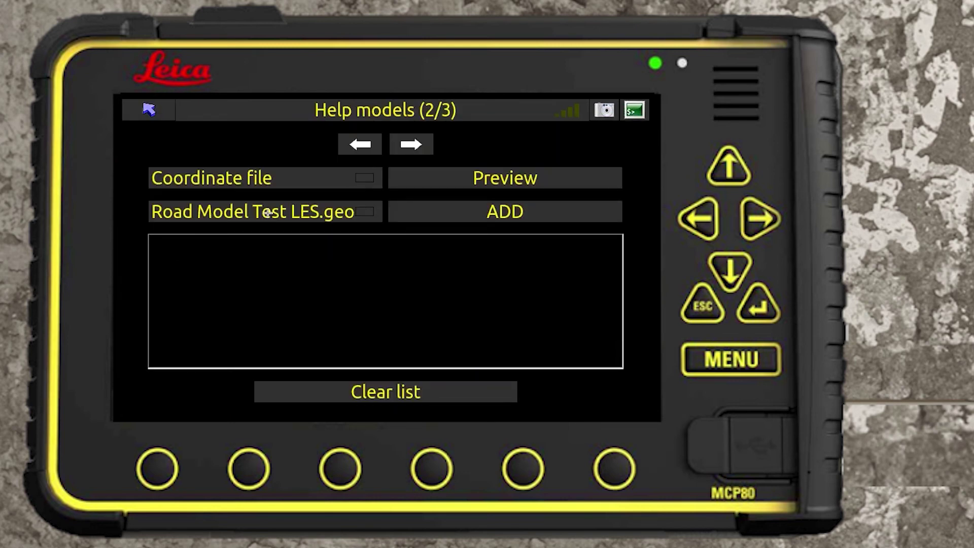
{"action": "left_click", "coordinate": [293, 184]}
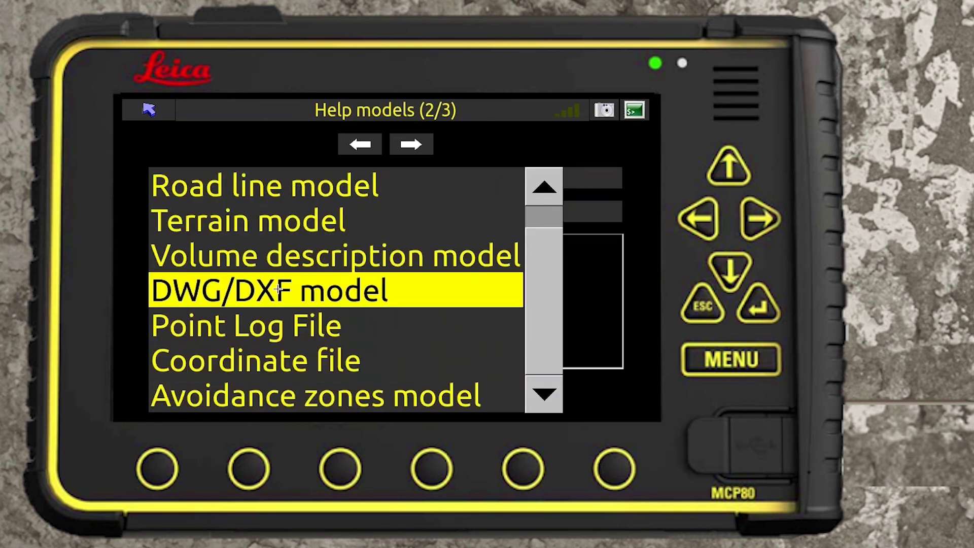
{"action": "left_click", "coordinate": [278, 288]}
{"action": "left_click", "coordinate": [462, 207]}
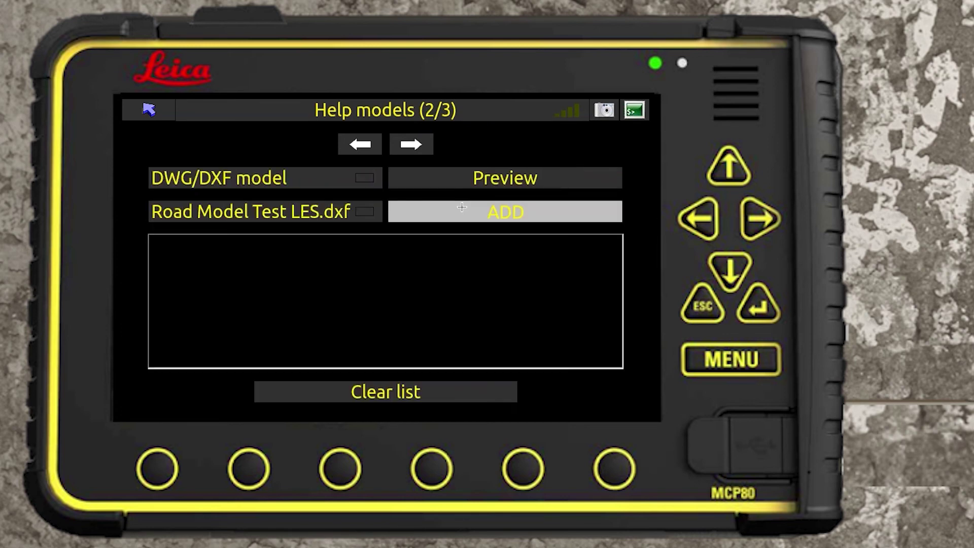
{"action": "left_click", "coordinate": [150, 117]}
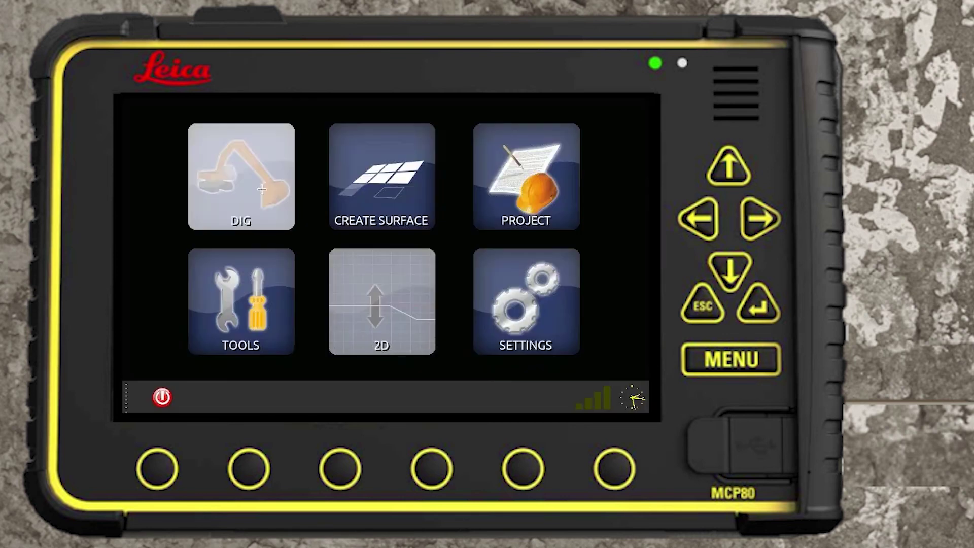
- Examine the help model linework around the excavator in the Dig overview in 2D and 3D
{"action": "left_click", "coordinate": [262, 189]}
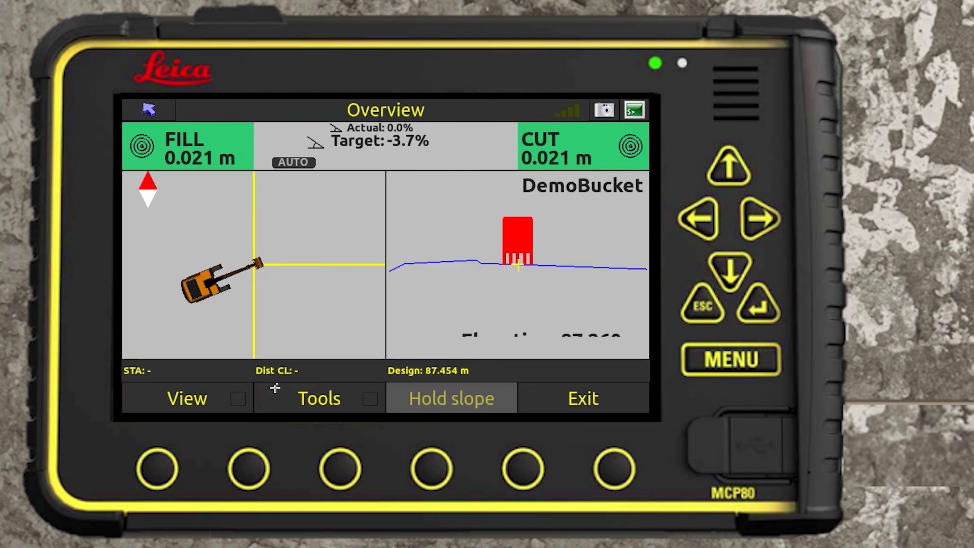
{"action": "left_click", "coordinate": [304, 344]}
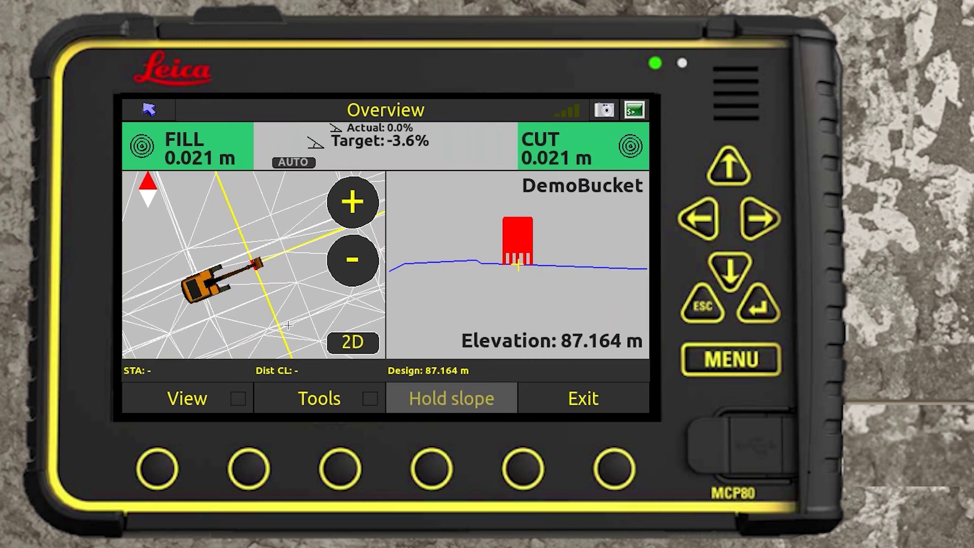
{"action": "left_click", "coordinate": [332, 337]}
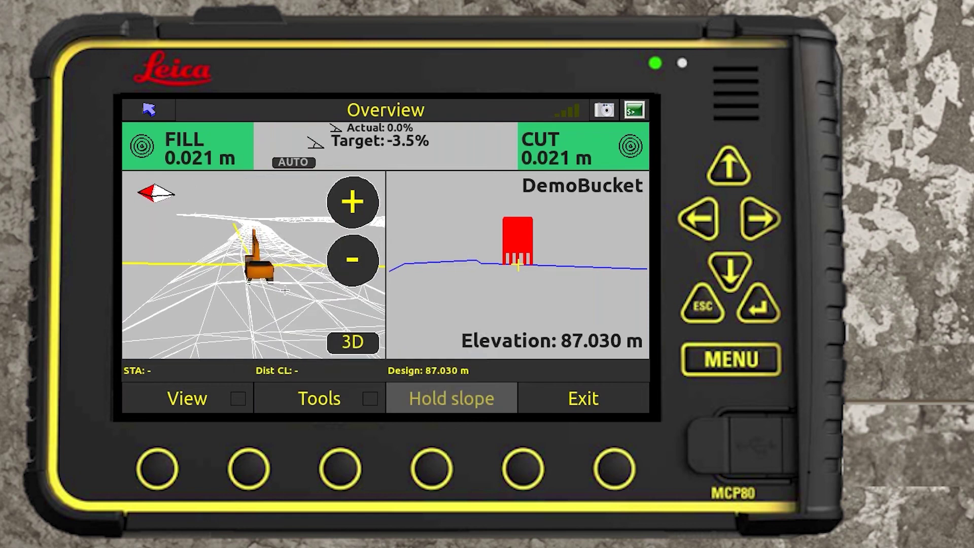
- Open the guide line options from the Dig overview and set the linework for picking to Road Model Test LES.geo
{"action": "left_click", "coordinate": [288, 398]}
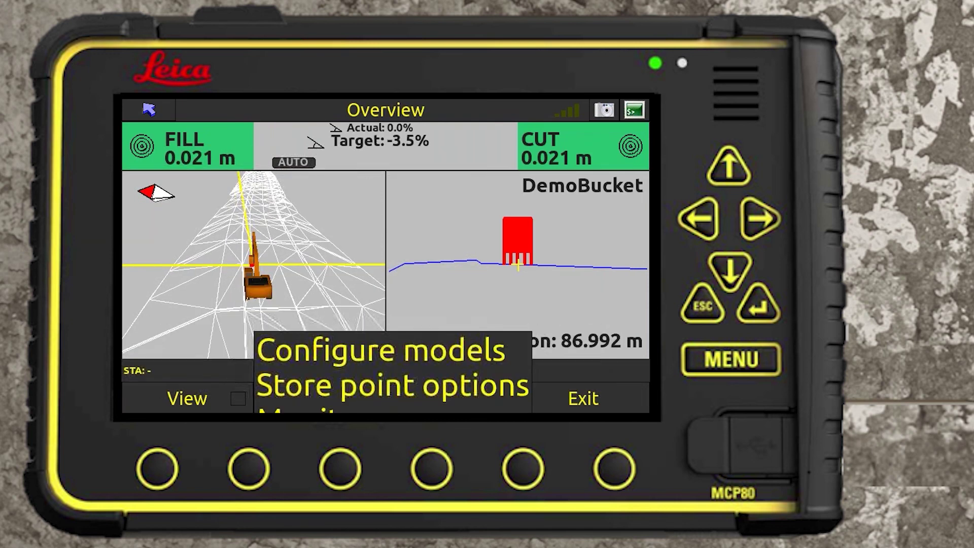
{"action": "left_click", "coordinate": [326, 175]}
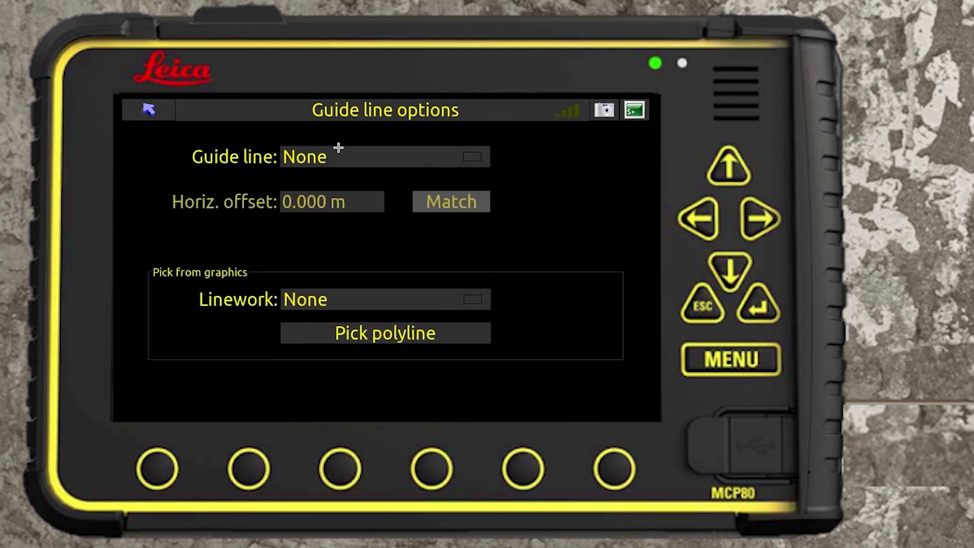
{"action": "left_click", "coordinate": [386, 159]}
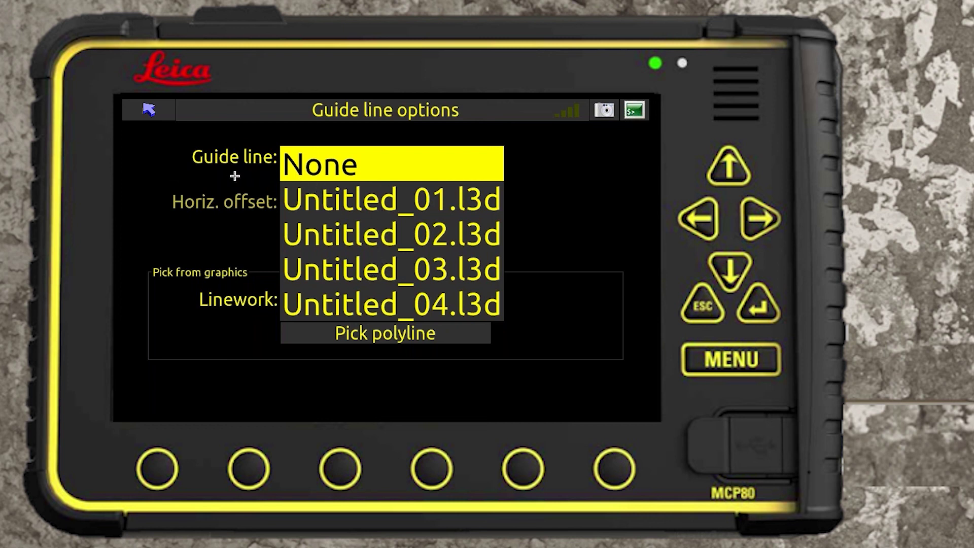
{"action": "left_click", "coordinate": [178, 178]}
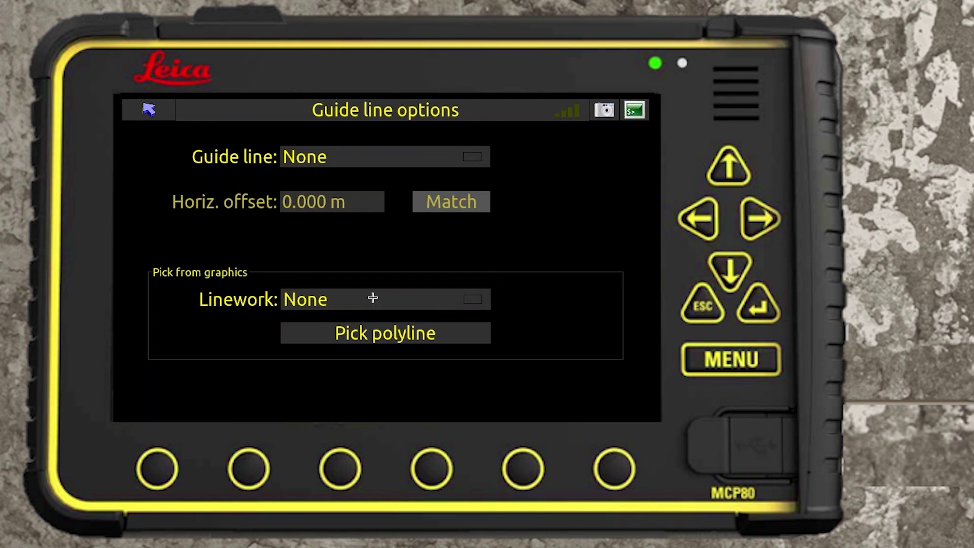
{"action": "left_click", "coordinate": [453, 299]}
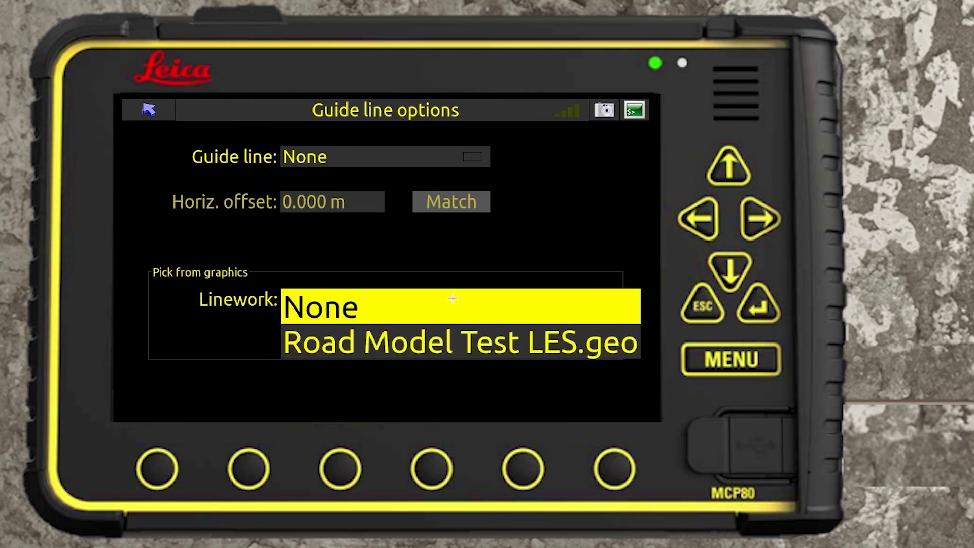
{"action": "left_click", "coordinate": [445, 349]}
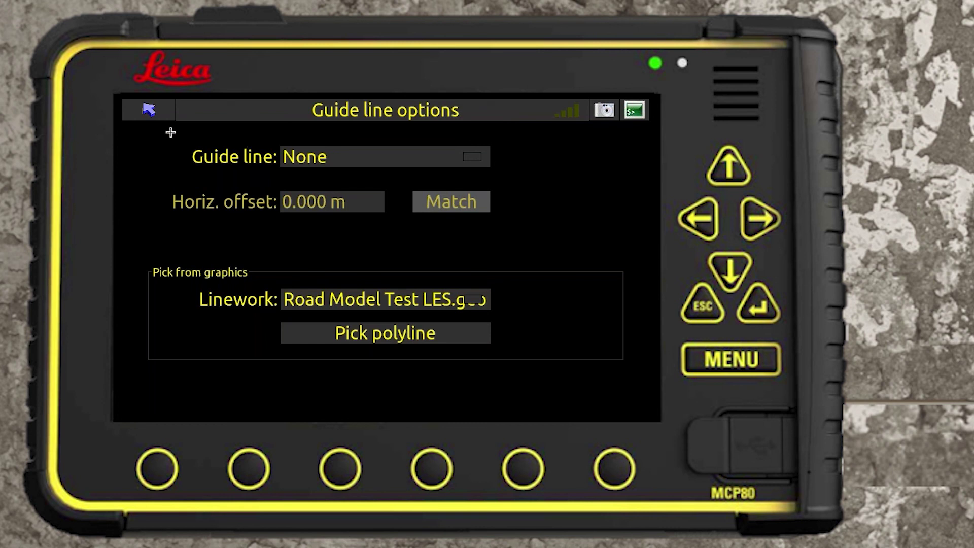
- Leave the guide line options and turn off triangle drawing for Road Model Test LES.trm in the model configuration, keeping break lines drawn
{"action": "left_click", "coordinate": [152, 110]}
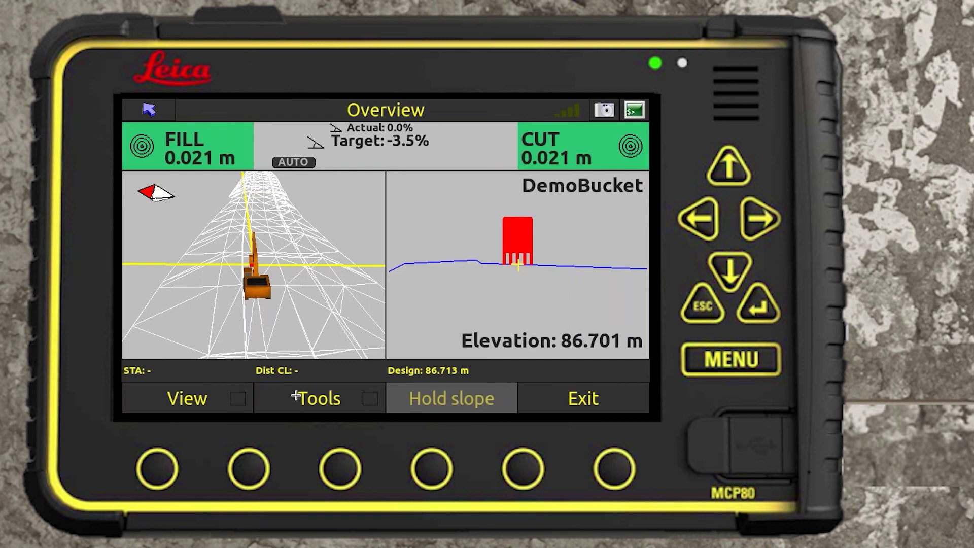
{"action": "left_click", "coordinate": [296, 395]}
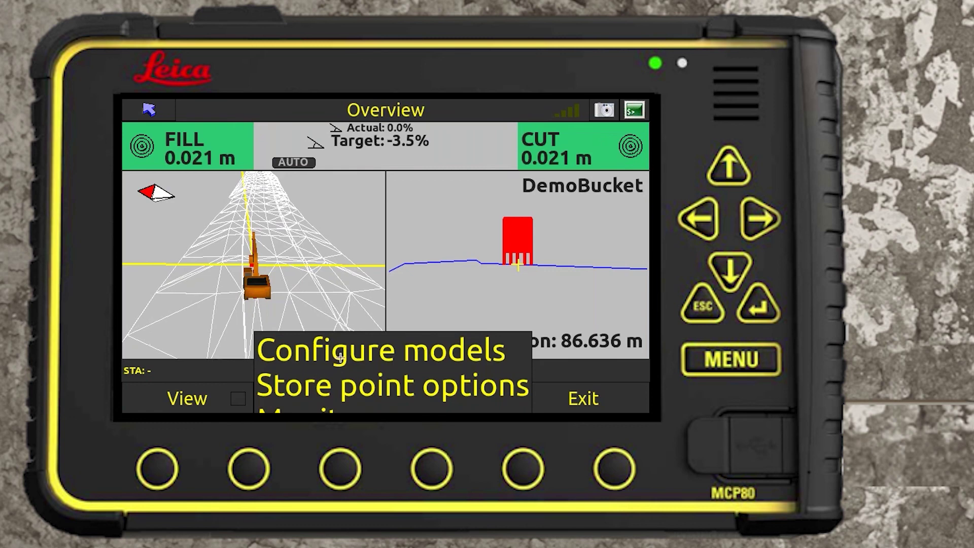
{"action": "left_click", "coordinate": [379, 349]}
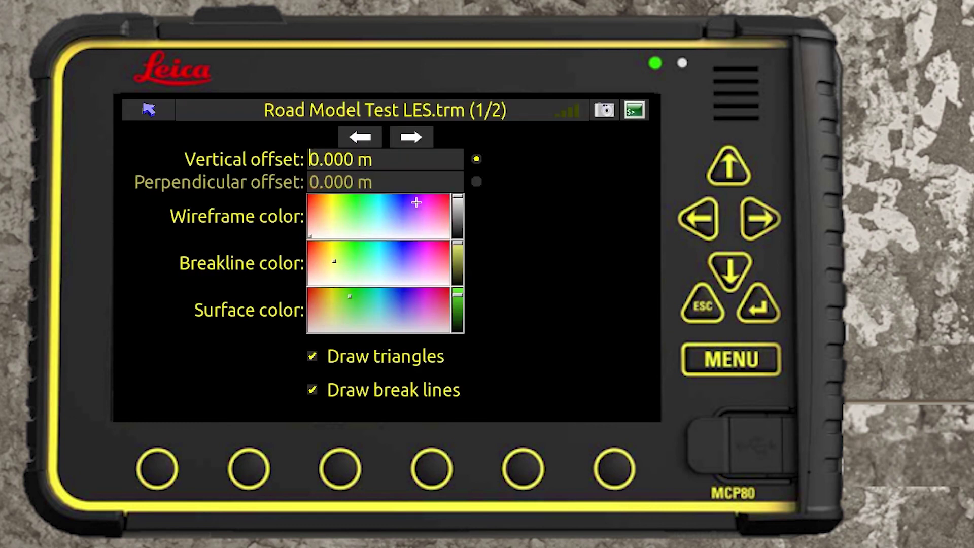
{"action": "left_click", "coordinate": [313, 357]}
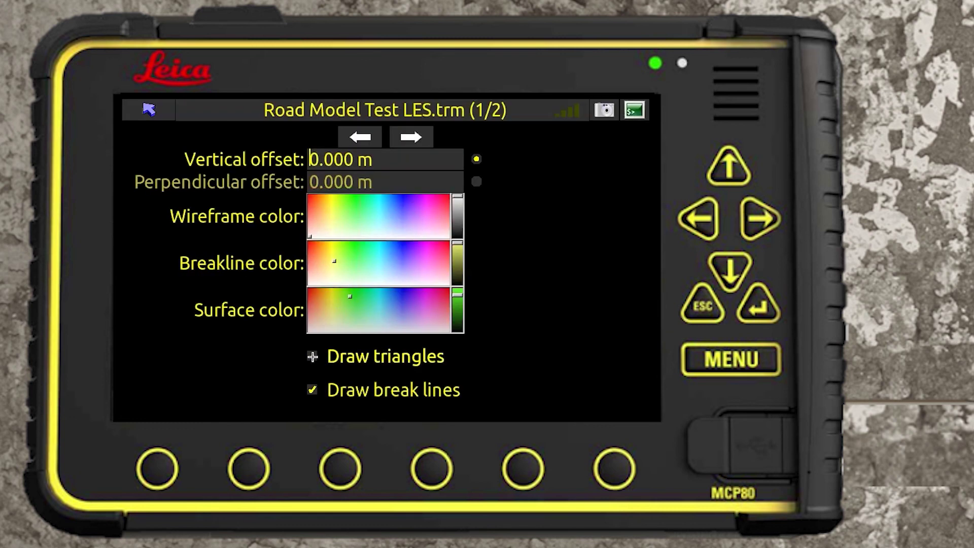
{"action": "left_click", "coordinate": [148, 110]}
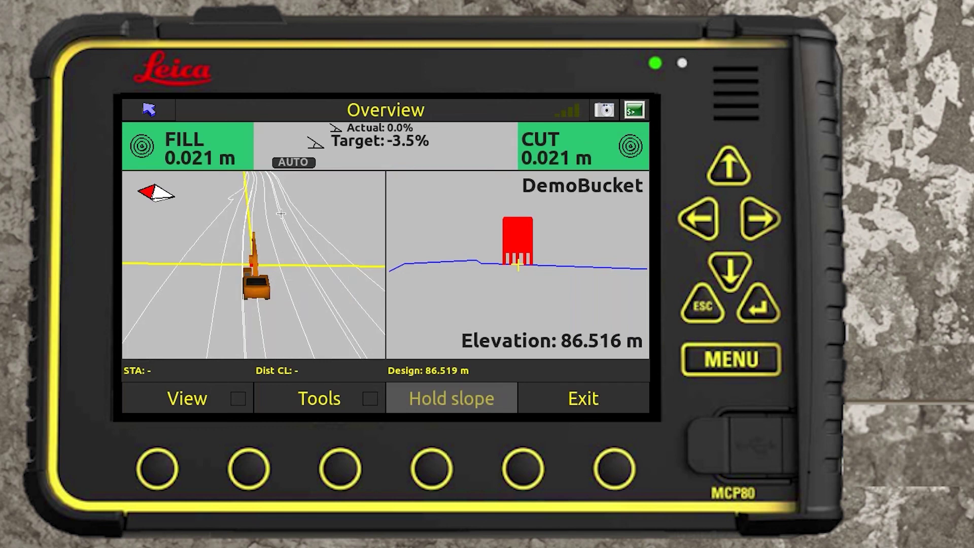
- Examine the linework around the excavator at wider and closer zoom levels in the Dig overview, and exit to the main menu
{"action": "left_click", "coordinate": [297, 288]}
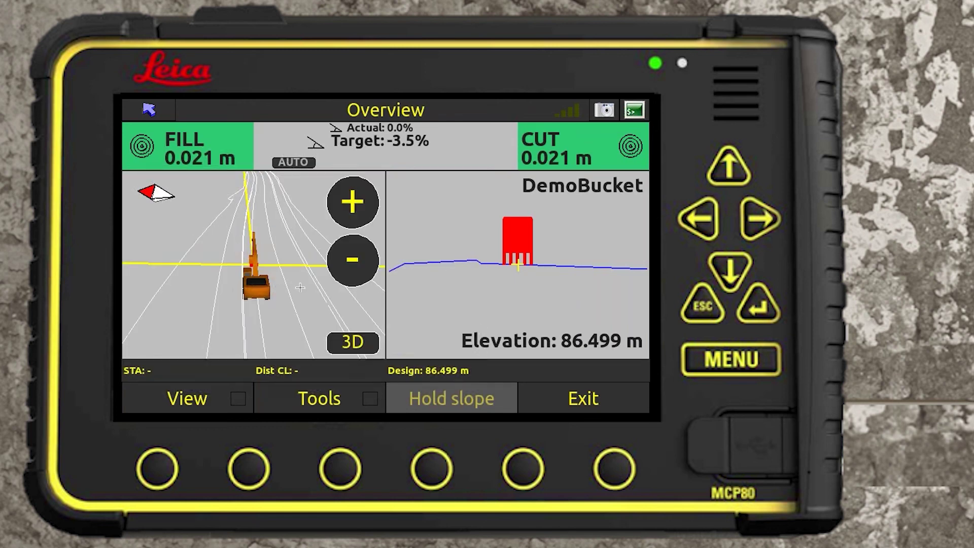
{"action": "left_click", "coordinate": [344, 277]}
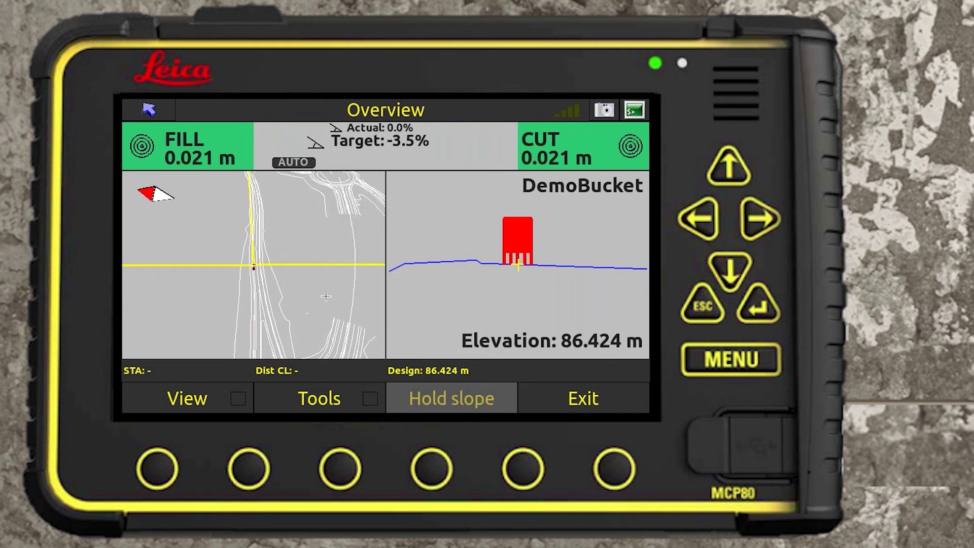
{"action": "left_click", "coordinate": [352, 221]}
{"action": "left_click", "coordinate": [352, 222]}
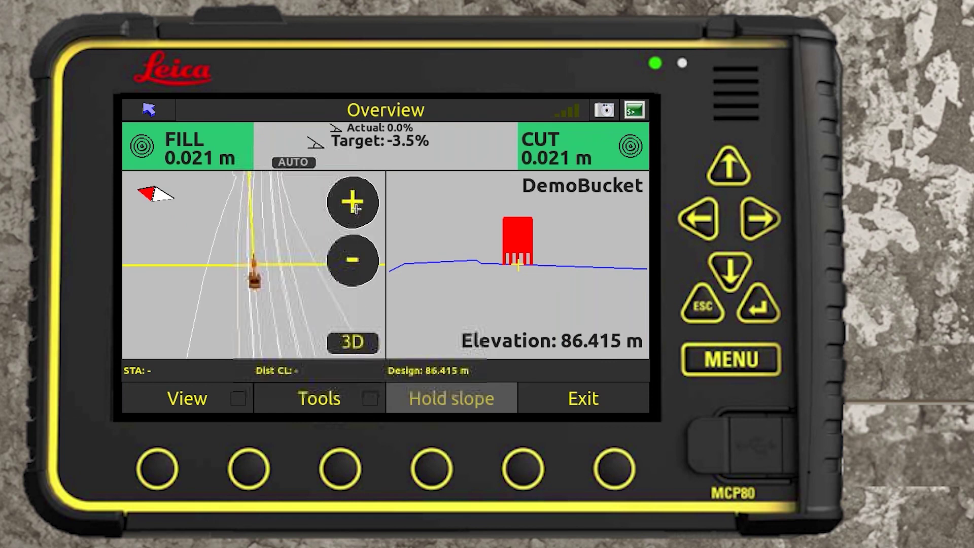
{"action": "mouse_move", "coordinate": [331, 257]}
{"action": "left_mouse_down"}
{"action": "mouse_move", "coordinate": [274, 246]}
{"action": "mouse_move", "coordinate": [329, 261]}
{"action": "left_mouse_up"}
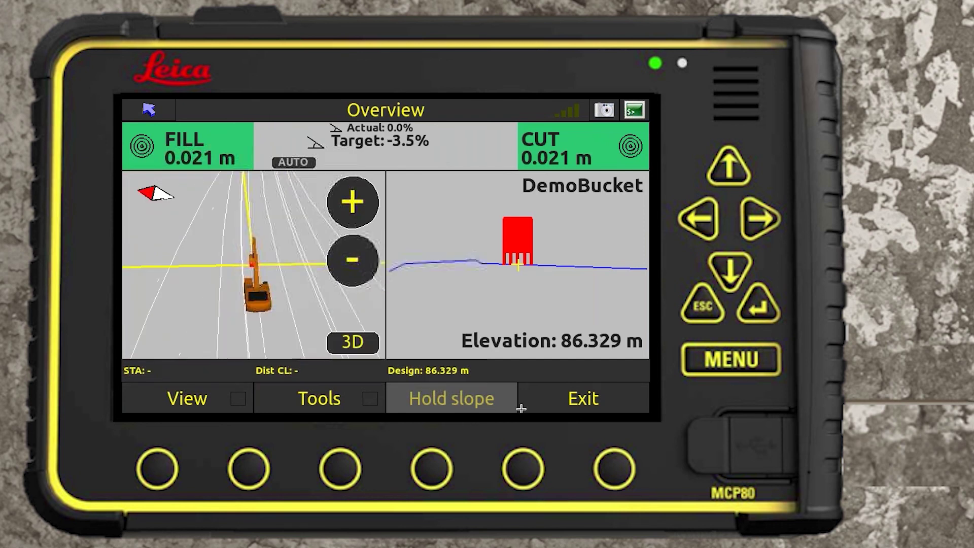
{"action": "left_click", "coordinate": [551, 403]}
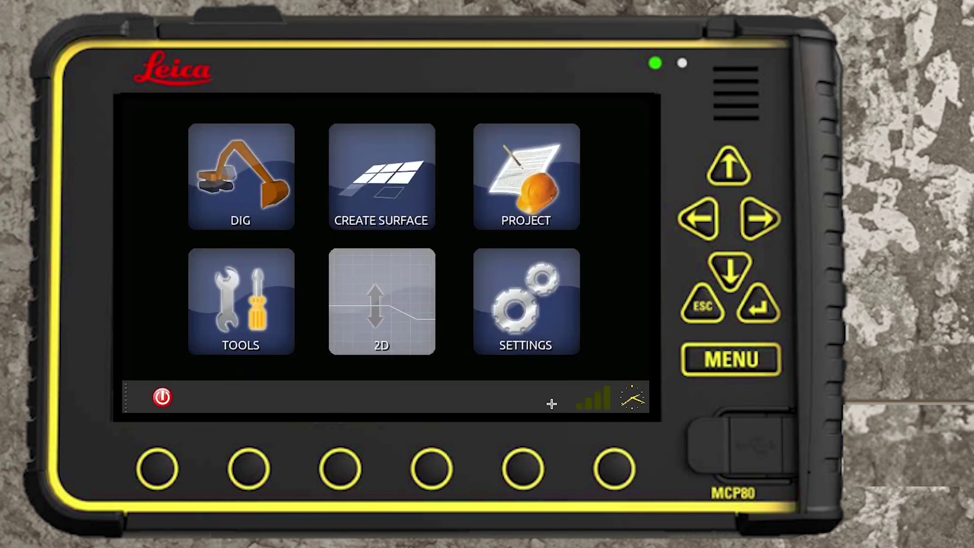